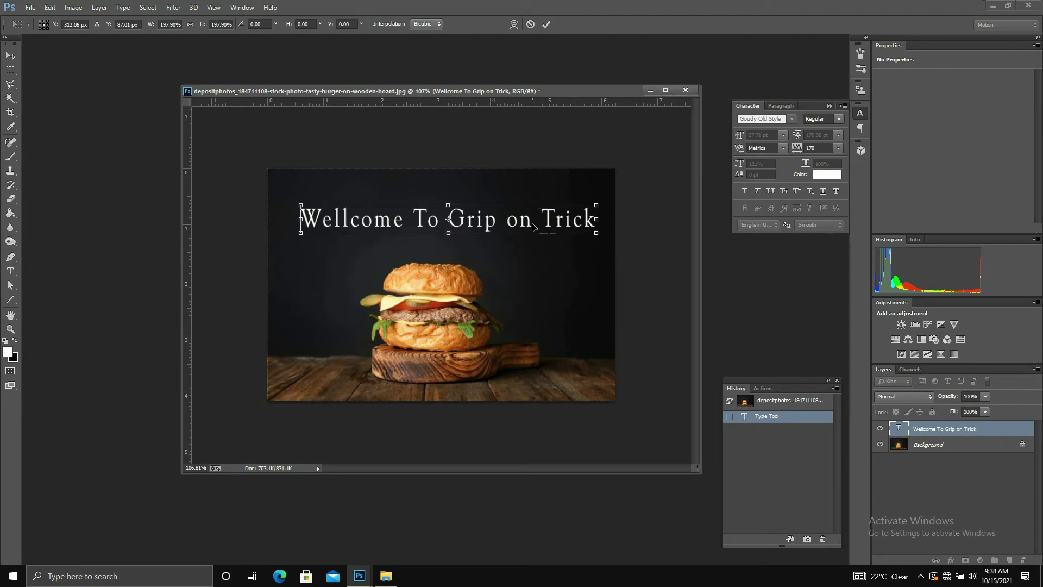
Remove the welcome text layer and revert the burger image to its originally opened history state.
mouse_move(534, 225)
left_mouse_down()
mouse_move(518, 218)
mouse_move(535, 212)
left_mouse_up()
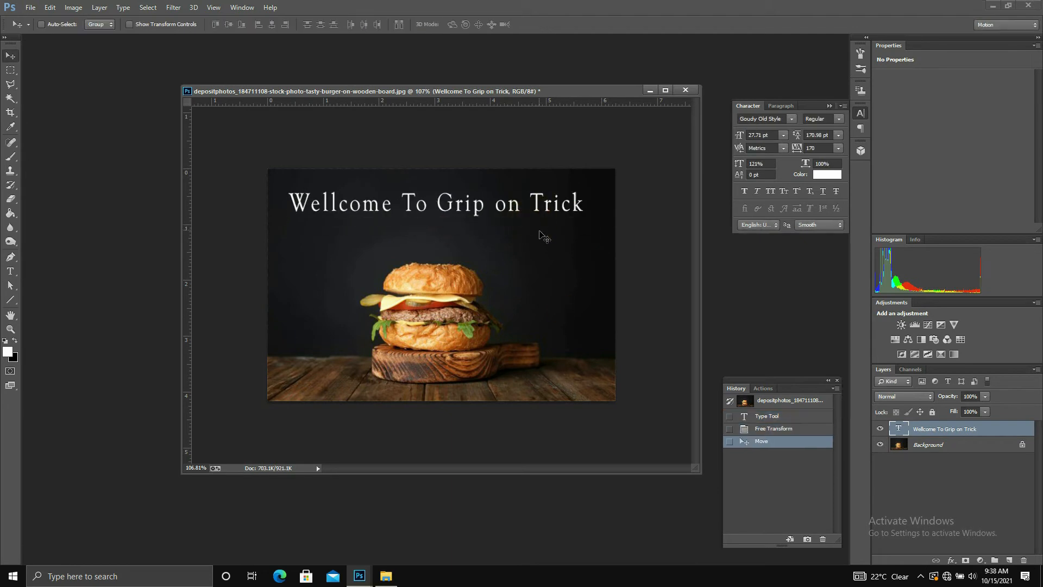
left_click(517, 263)
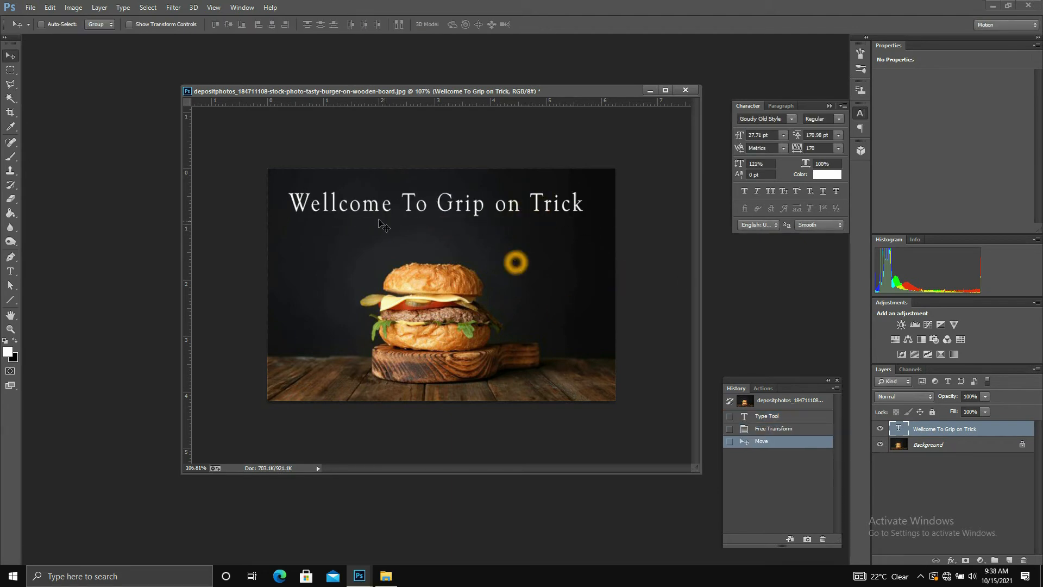
left_click_drag(924, 429, 1023, 560)
left_click(752, 402)
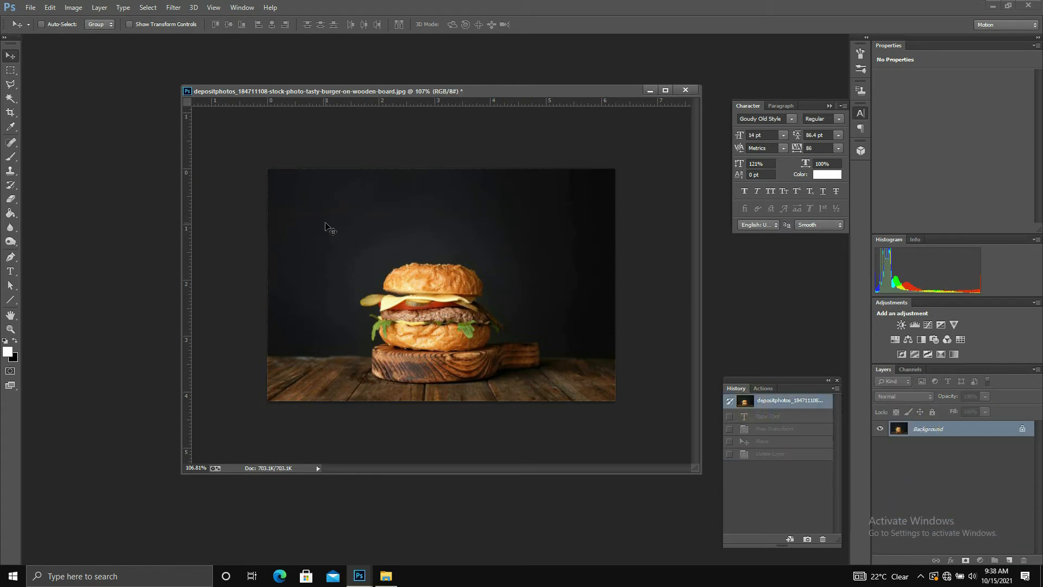
Unlock the background layer and add a Color Lookup adjustment above it using the NightFromDay.CUBE 3D LUT.
key("p")
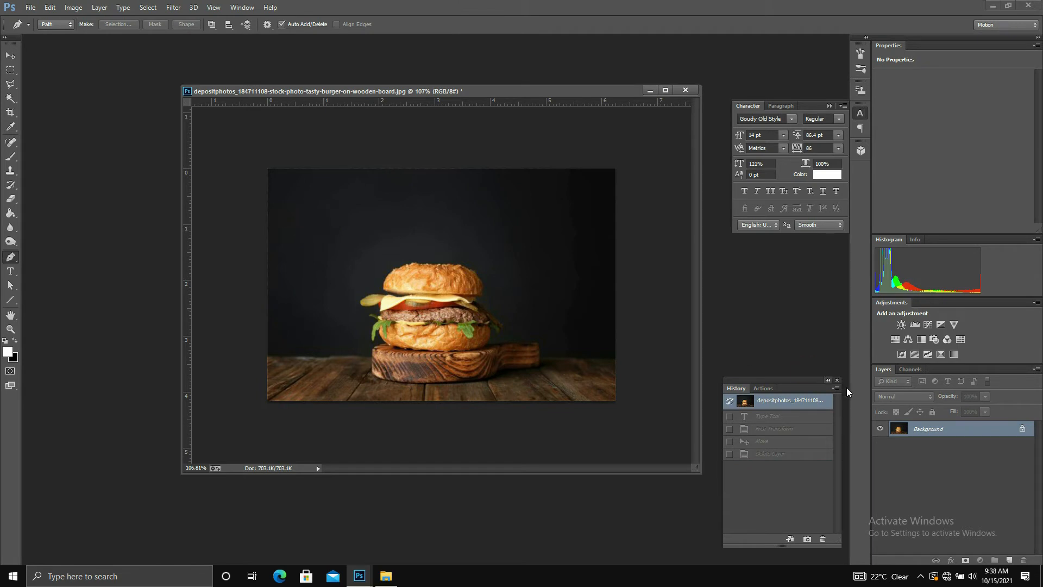
left_click(1022, 429)
left_click(980, 561)
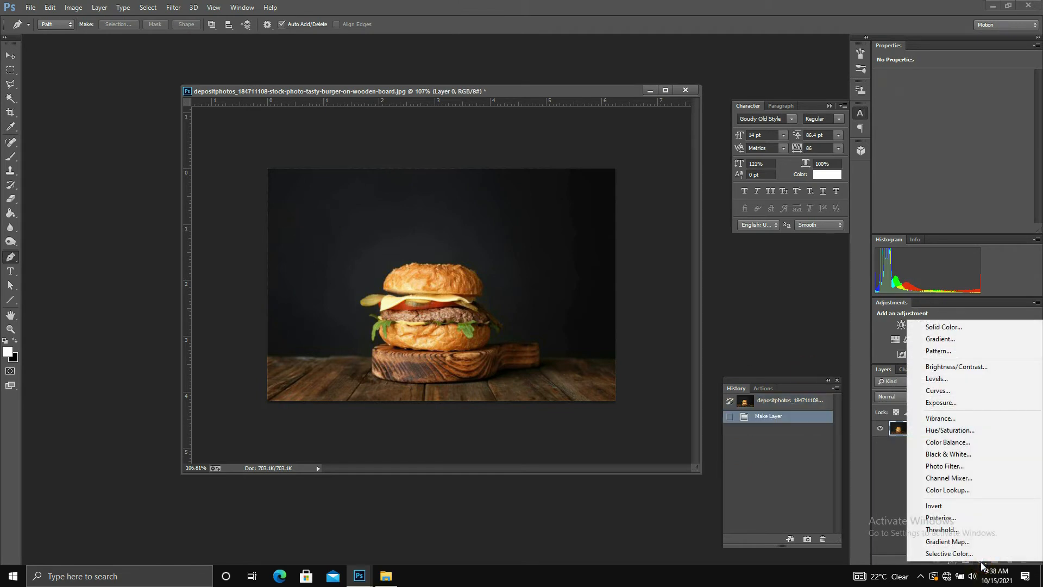
left_click(963, 494)
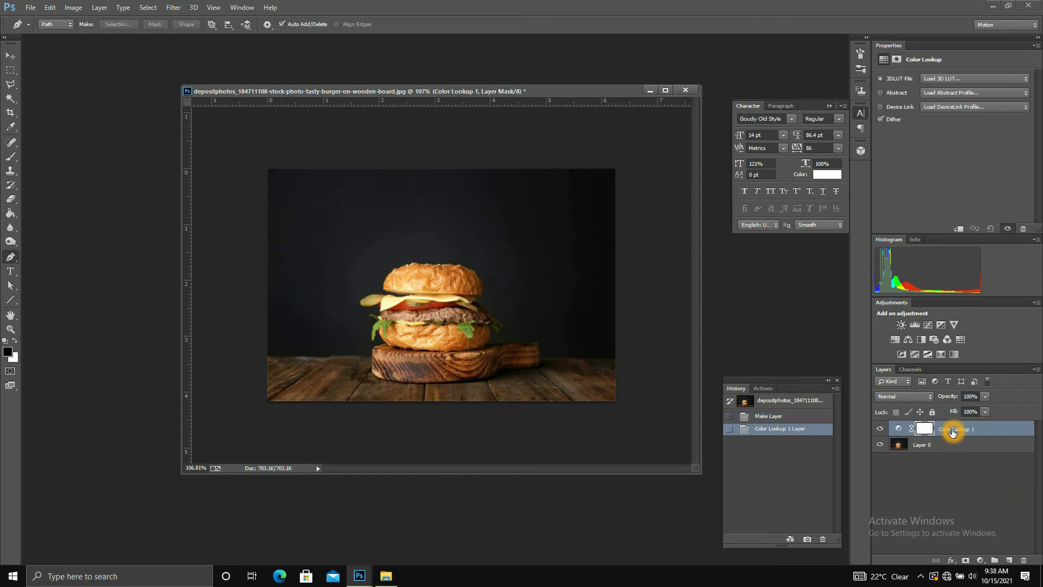
left_click(946, 79)
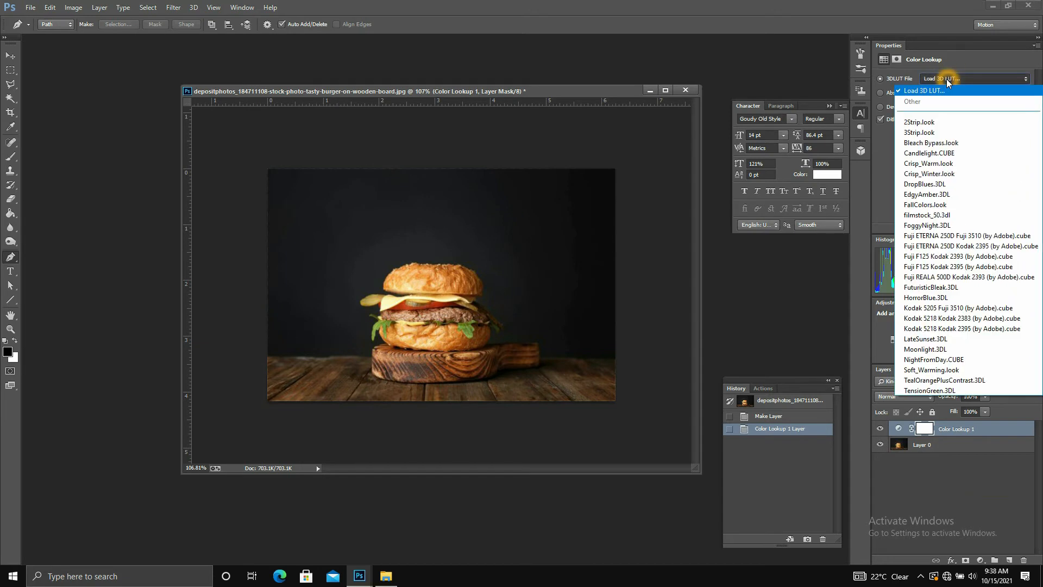
left_click(964, 358)
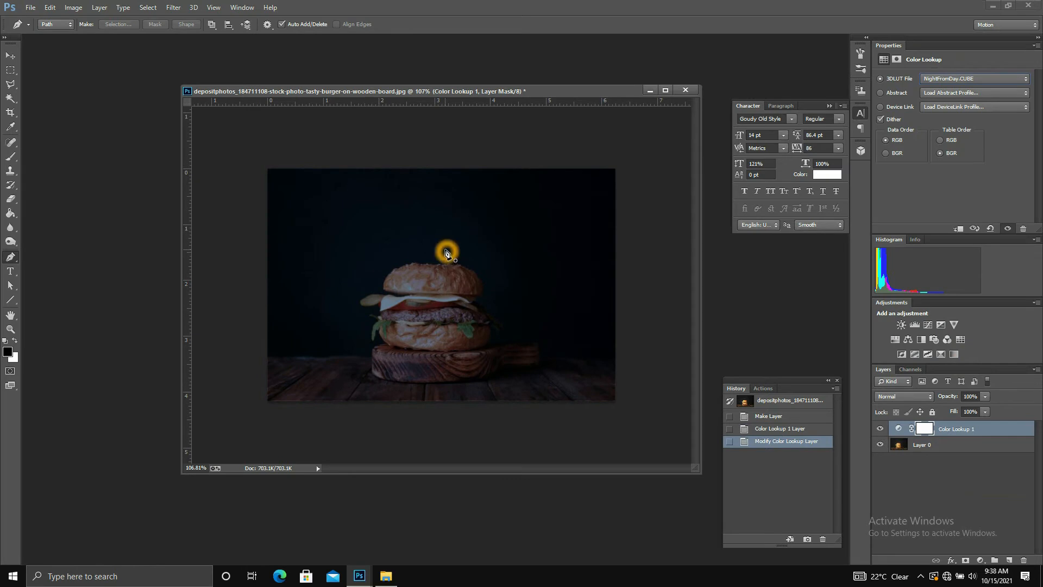
Add a Brightness/Contrast adjustment layer with Brightness 53 and Contrast 21.
left_click(983, 560)
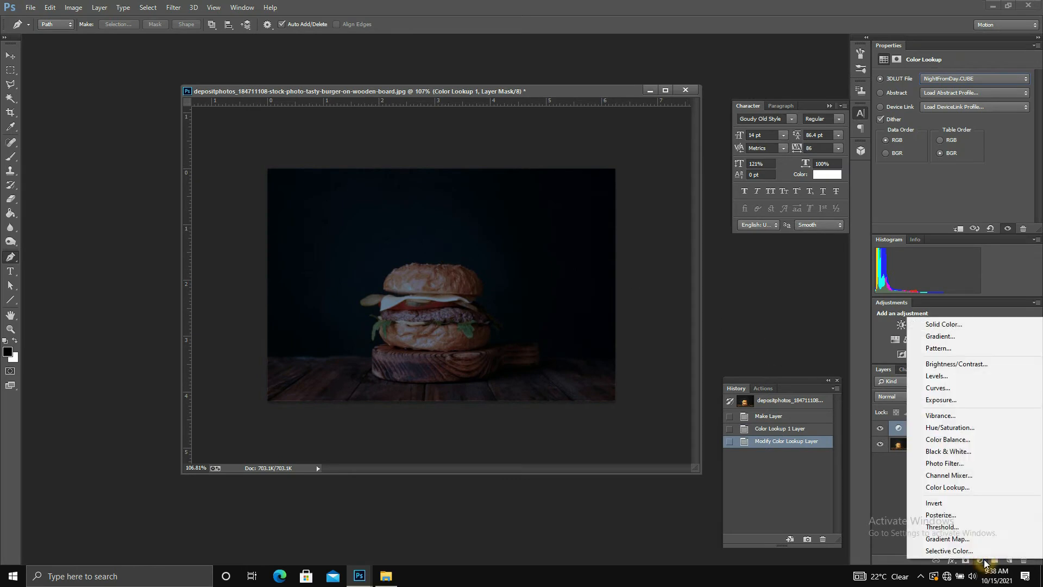
left_click(996, 364)
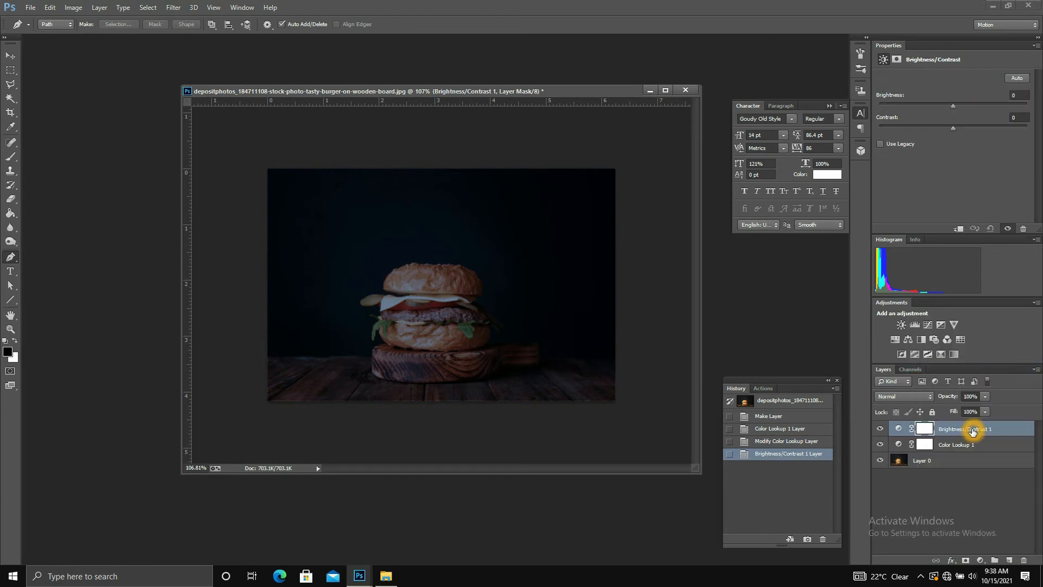
key("ctrl+m")
left_click(968, 222)
mouse_move(960, 107)
left_mouse_down()
mouse_move(985, 107)
mouse_move(969, 125)
left_mouse_up()
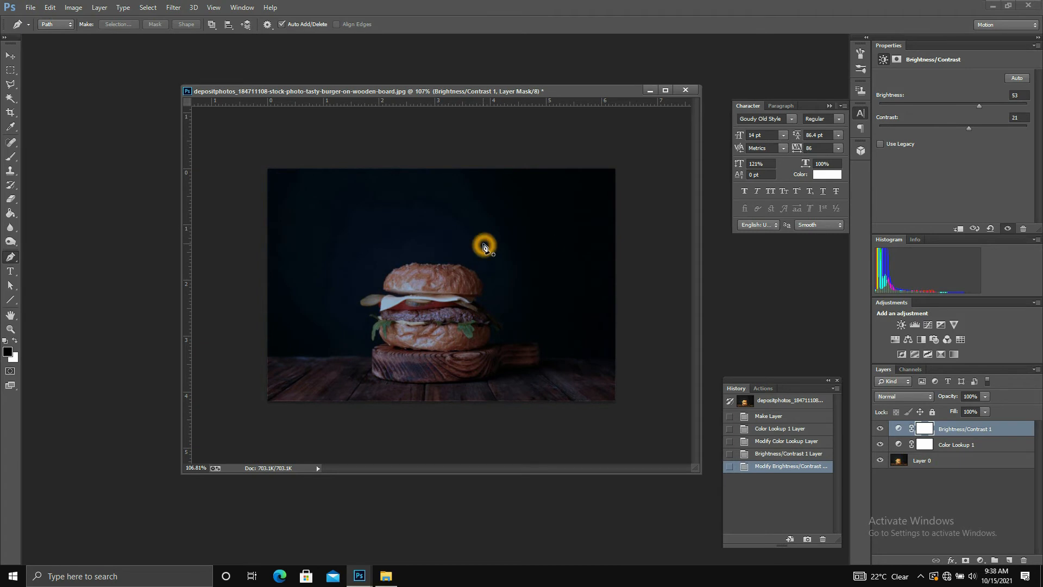
Create a new empty layer and enable an Outer Glow on it with Linear Dodge (Add) blending and 100% opacity.
left_click(1008, 560)
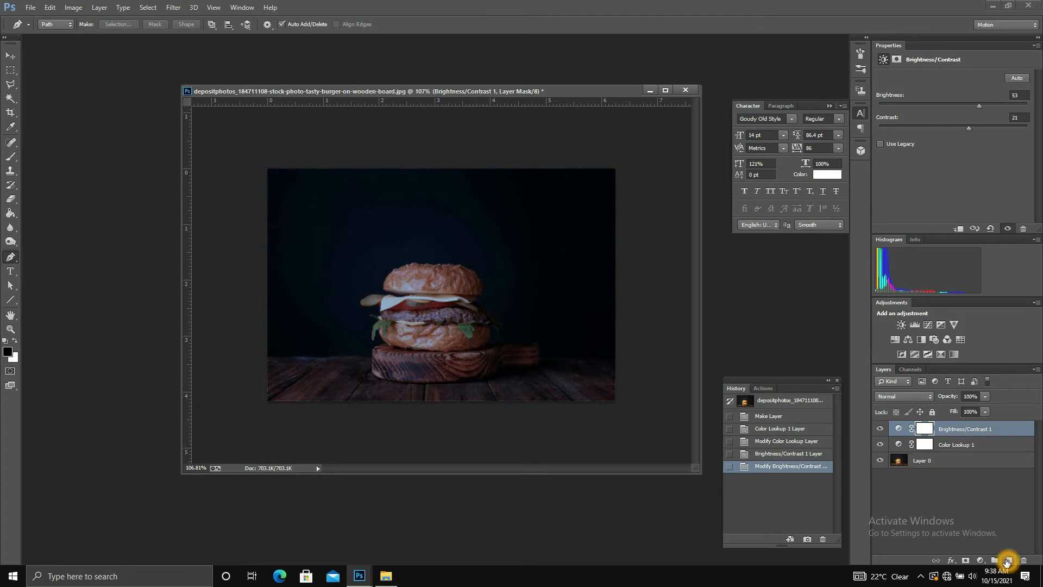
left_click(942, 430)
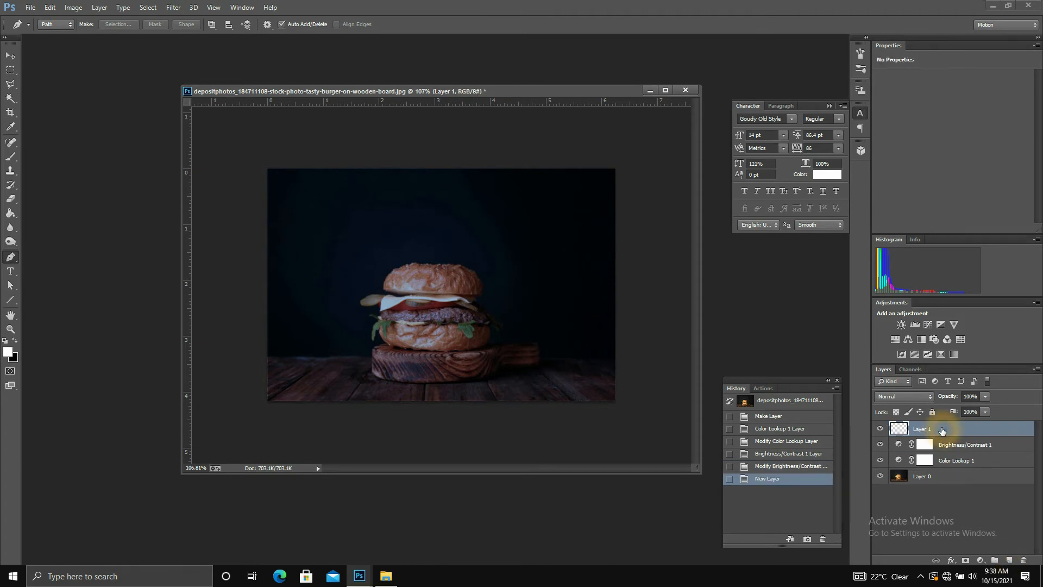
double_click(942, 430)
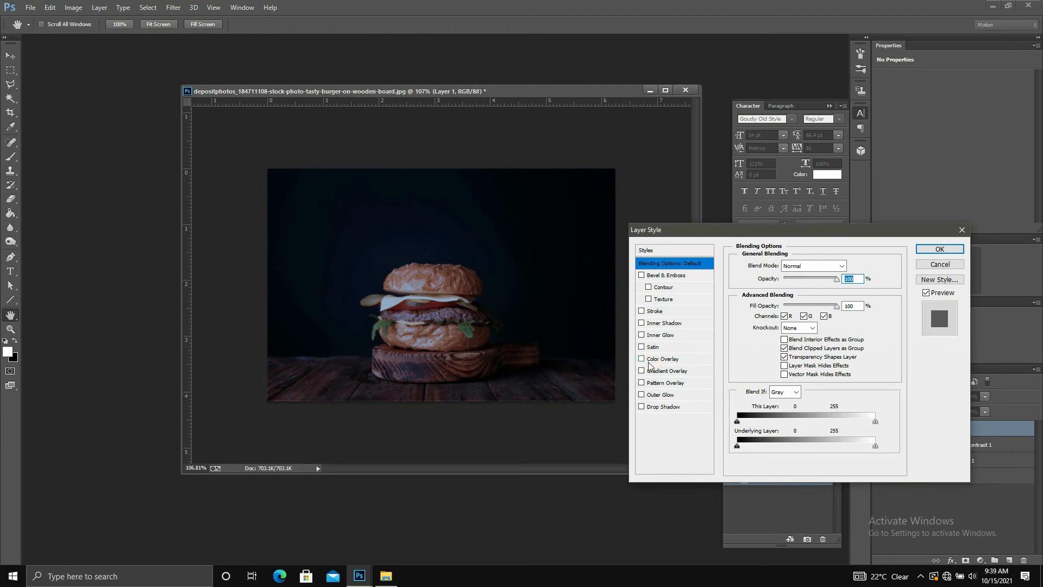
left_click(642, 395)
left_click(653, 397)
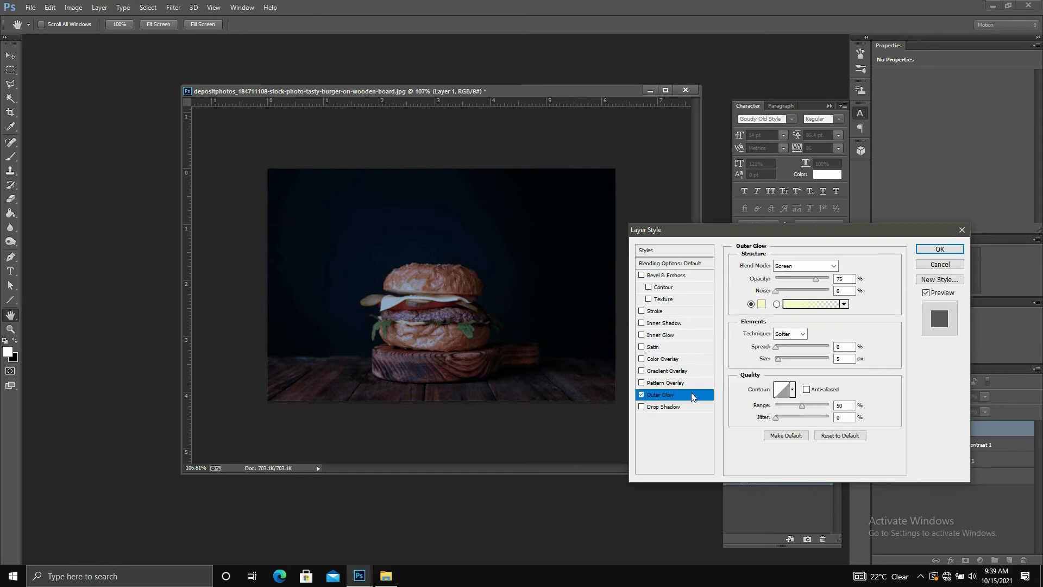
left_click(805, 267)
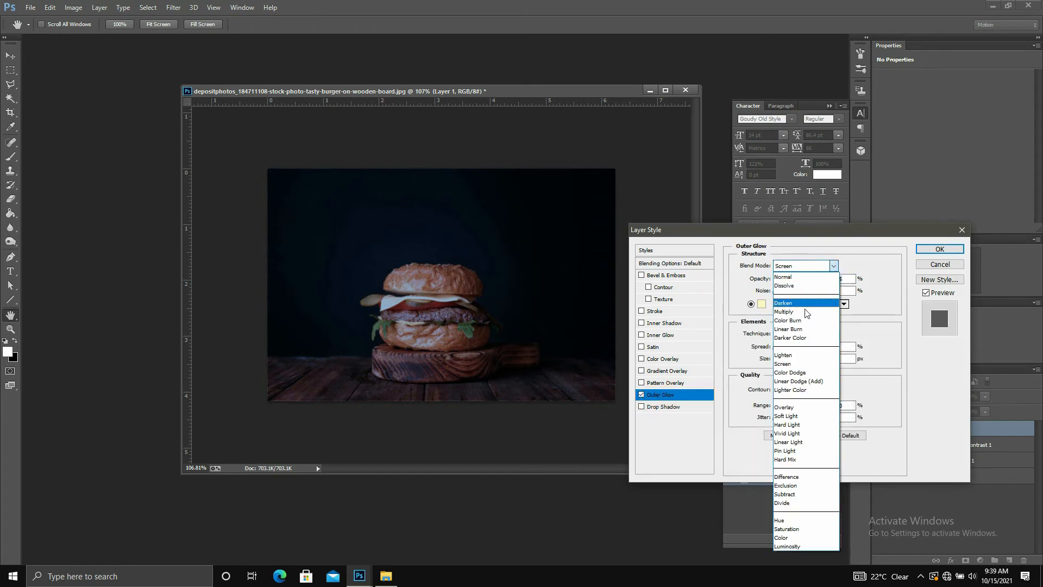
left_click(817, 375)
left_click_drag(816, 278, 832, 279)
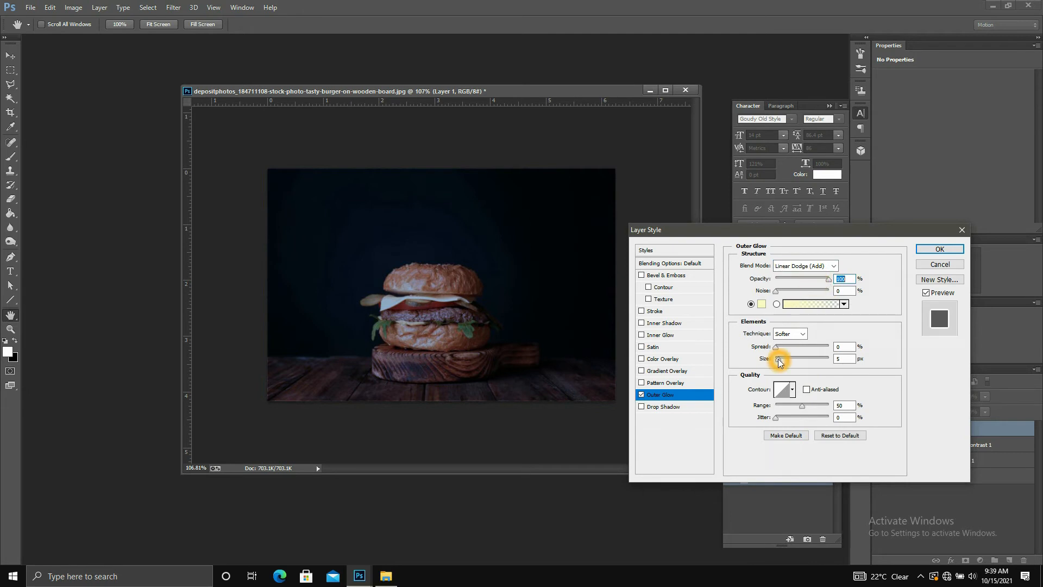
Make the outer glow magenta with a 22% spread and a 111 px size, and apply the layer style.
left_click(761, 304)
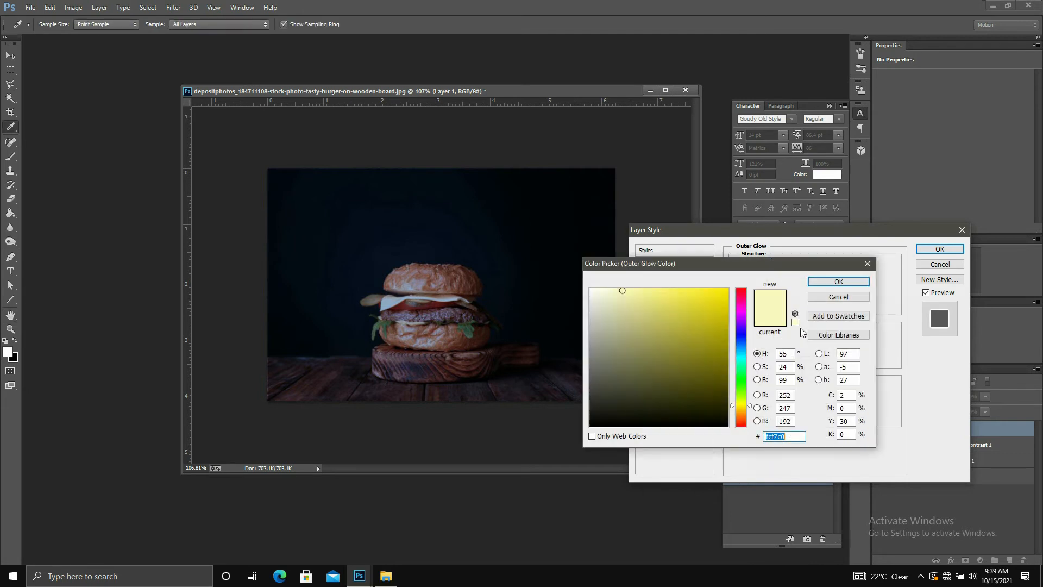
left_click_drag(739, 329, 736, 311)
left_click(734, 292)
left_click(823, 282)
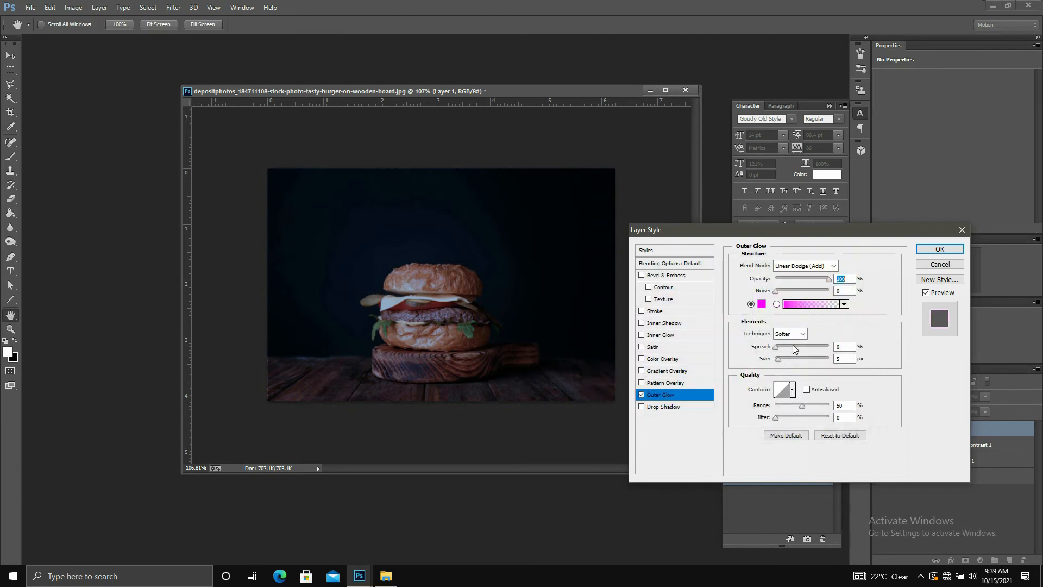
mouse_move(789, 360)
left_mouse_down()
mouse_move(820, 363)
mouse_move(787, 349)
mouse_move(802, 363)
left_mouse_up()
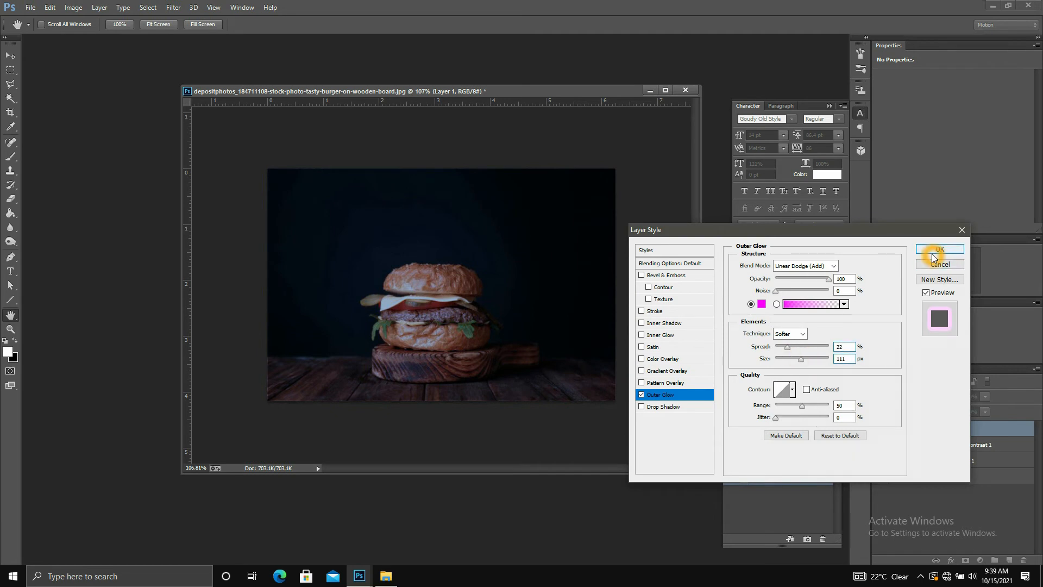
left_click(939, 248)
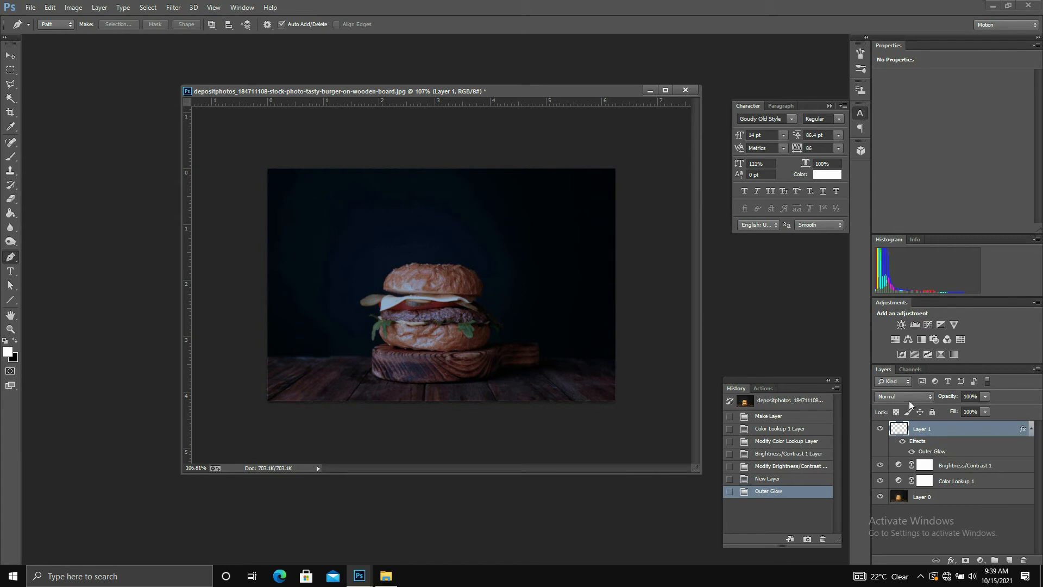
Set the new layer's blend mode to Linear Dodge (Add) and reduce the soft brush to 5 px, undoing the trial dab.
left_click(904, 395)
left_click(920, 222)
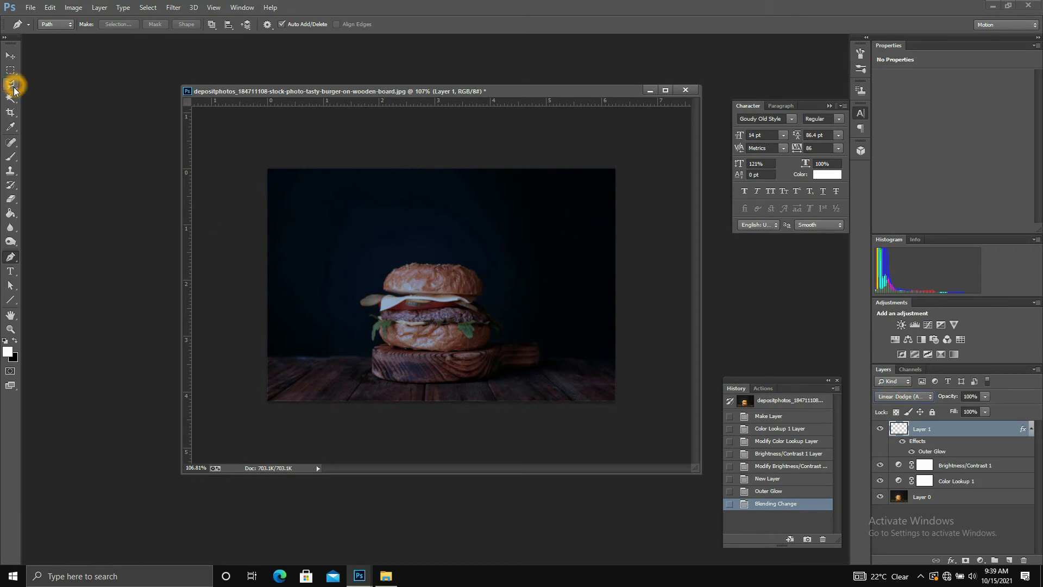
left_click(12, 159)
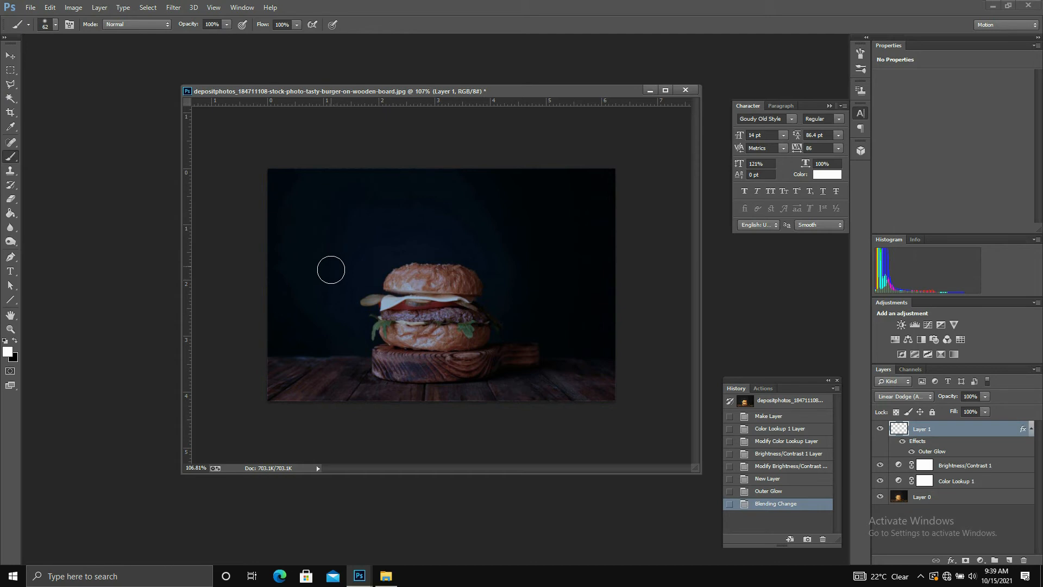
right_click(327, 252)
left_click_drag(403, 278, 389, 277)
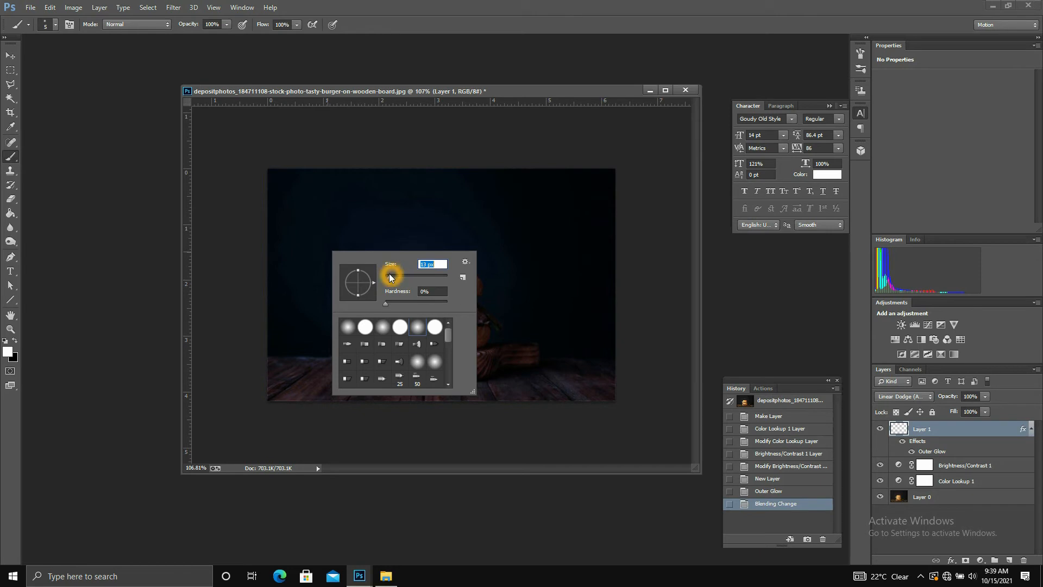
left_click(326, 226)
key("ctrl+z")
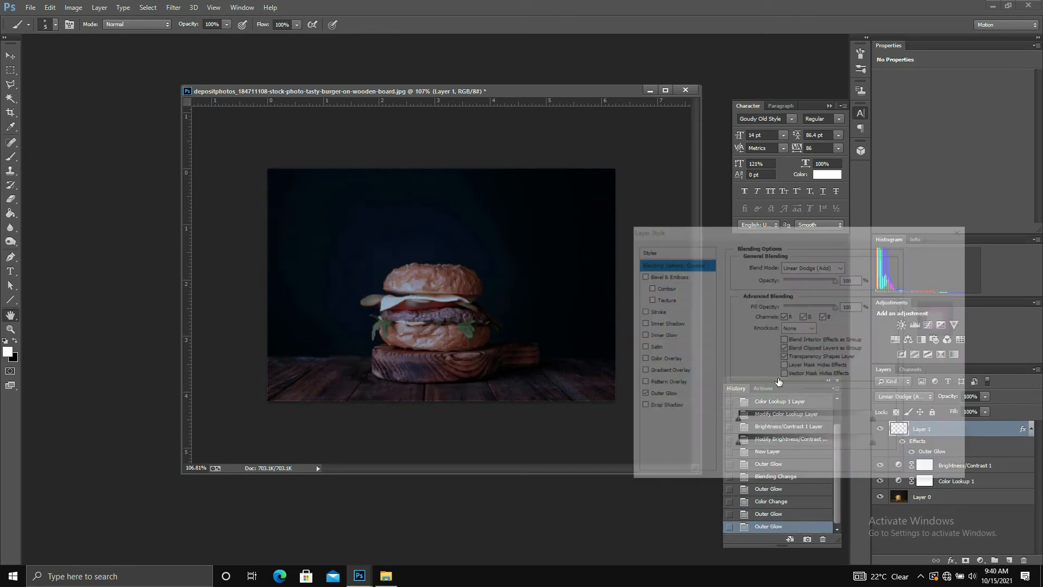
Reduce the size of the layer's outer glow and undo a trial brush stroke painted above the burger.
left_click(672, 395)
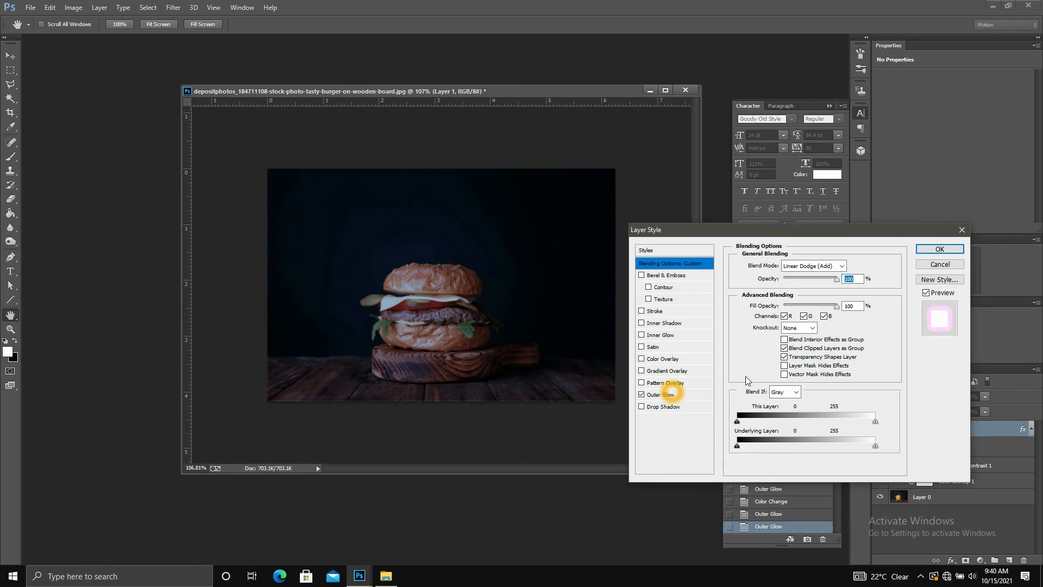
left_click(667, 394)
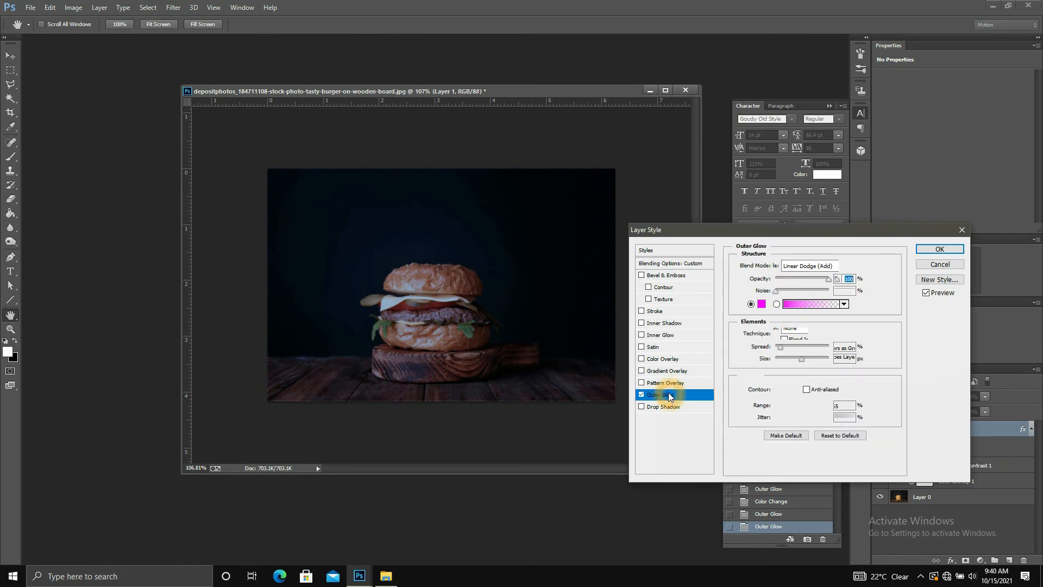
left_click_drag(801, 359, 786, 358)
left_click(925, 257)
key("b")
left_click_drag(435, 208, 502, 207)
key("ctrl+z")
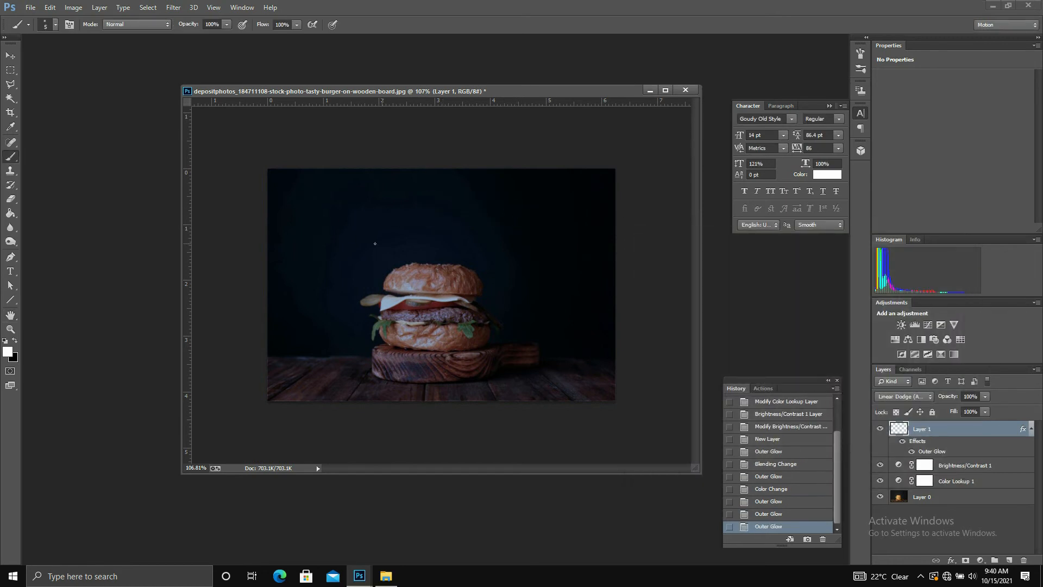
Paint a closed inverted neon triangle of straight brush lines around the burger, with its lower corner on the wooden board.
left_click(324, 217)
left_click(432, 381, "shift")
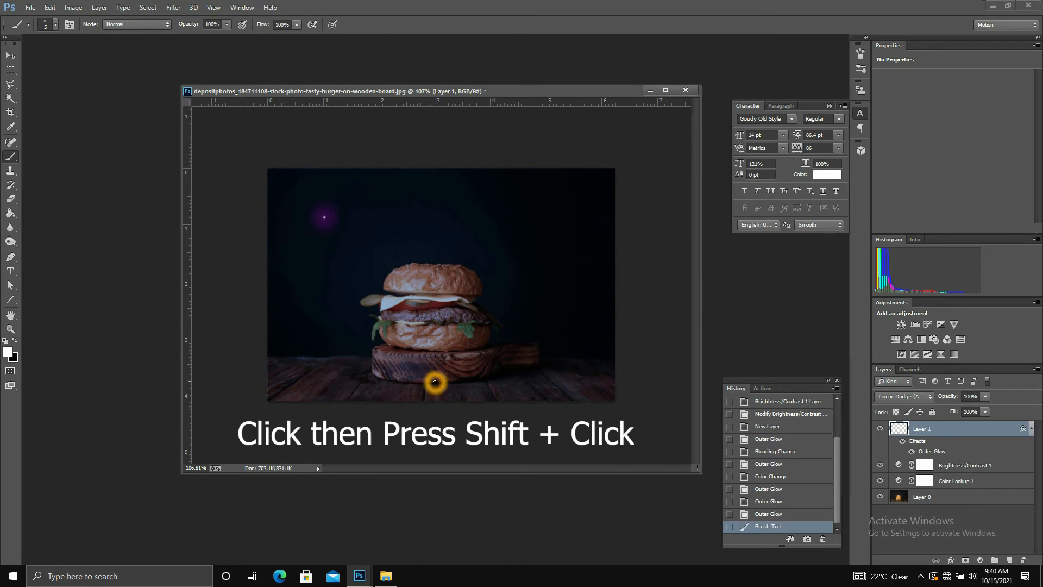
left_click(433, 381, "shift")
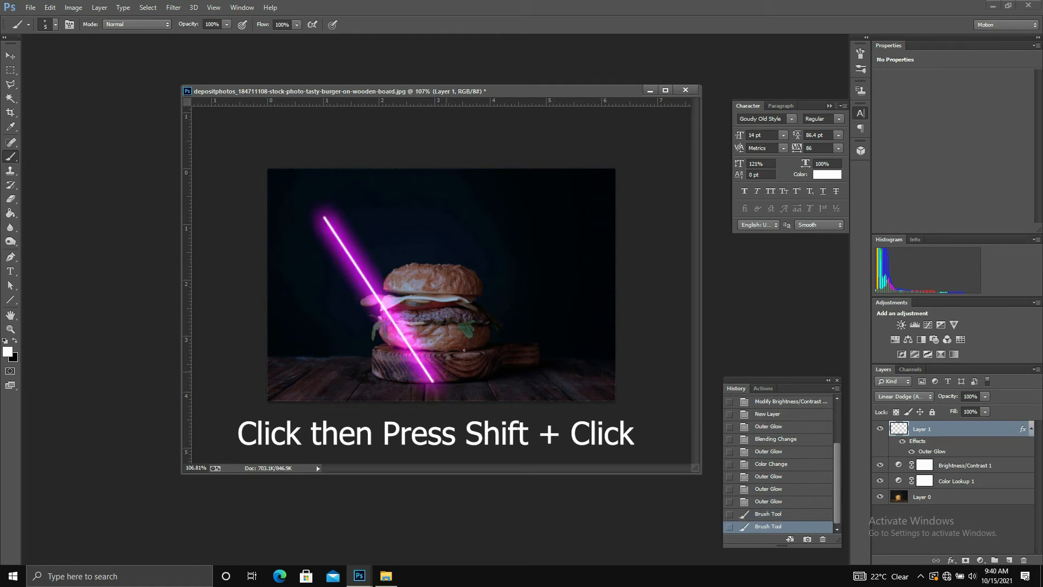
left_click(538, 209, "shift")
left_click(322, 216)
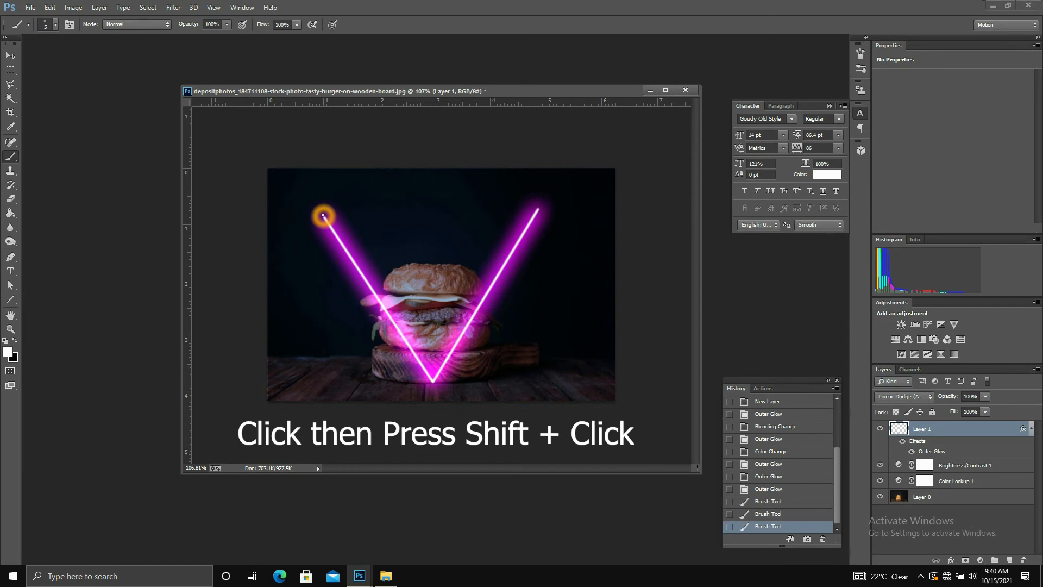
left_click(324, 216, "shift")
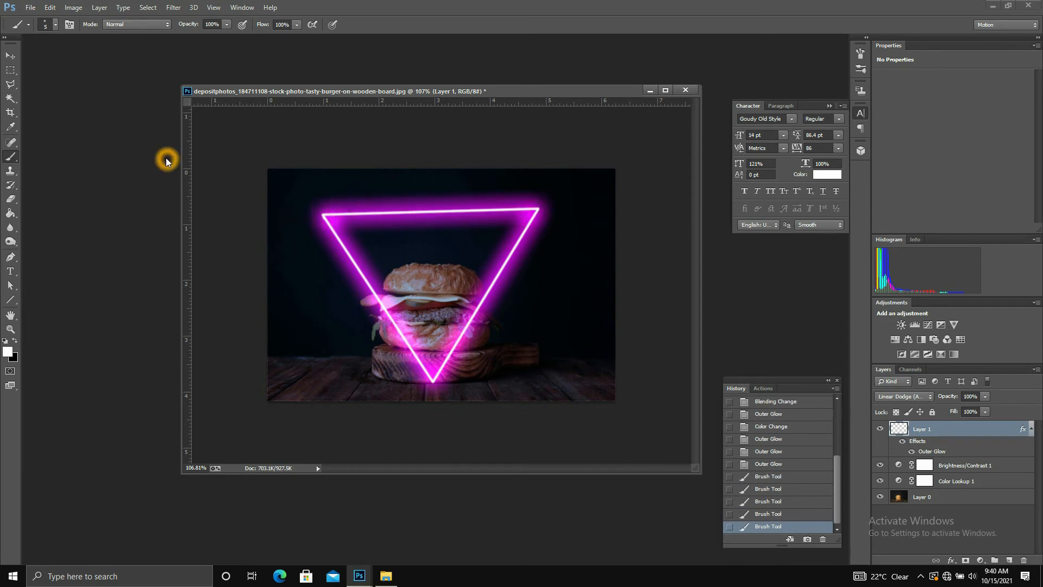
left_click(11, 56)
left_click(970, 431)
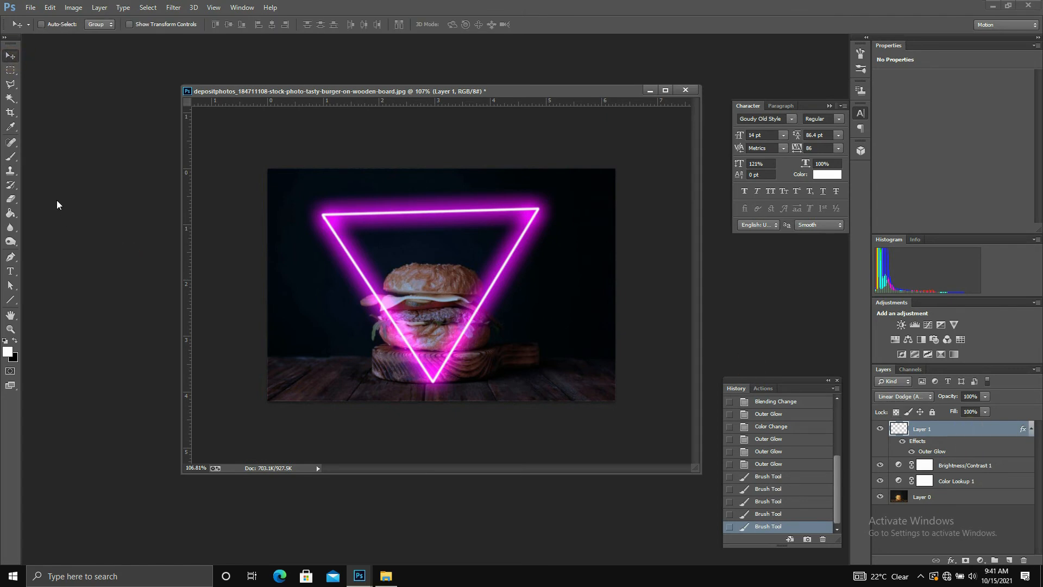
Erase the neon triangle's right side where it crosses the burger, using a soft 41 px eraser at 67% opacity.
left_click(11, 199)
left_click(450, 310)
left_click(458, 323)
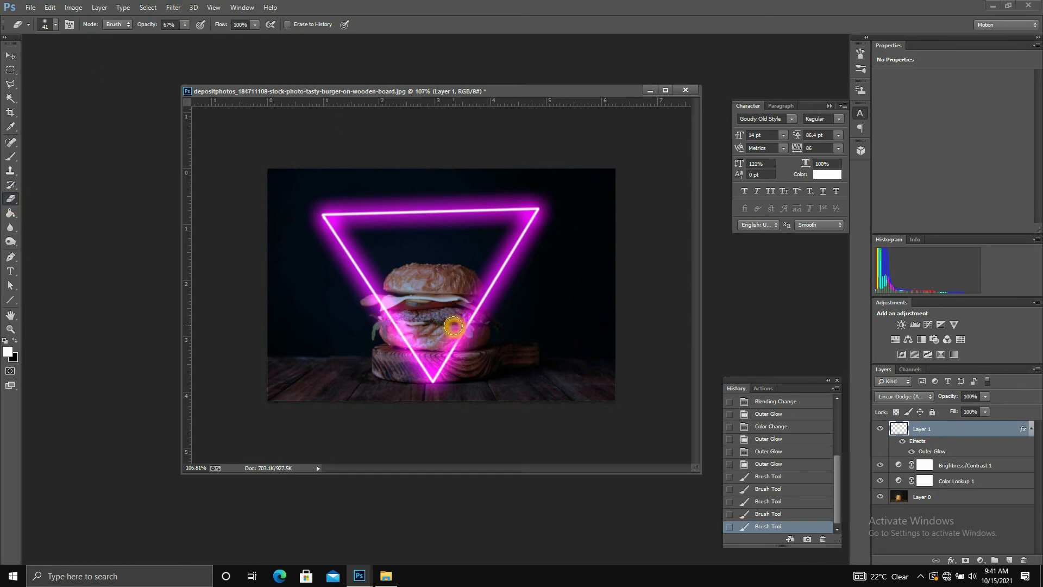
left_click(458, 328)
left_click(466, 333)
left_click(465, 316)
left_click(472, 315)
left_click(464, 307)
left_click(462, 277)
left_click(495, 337)
left_click(479, 288)
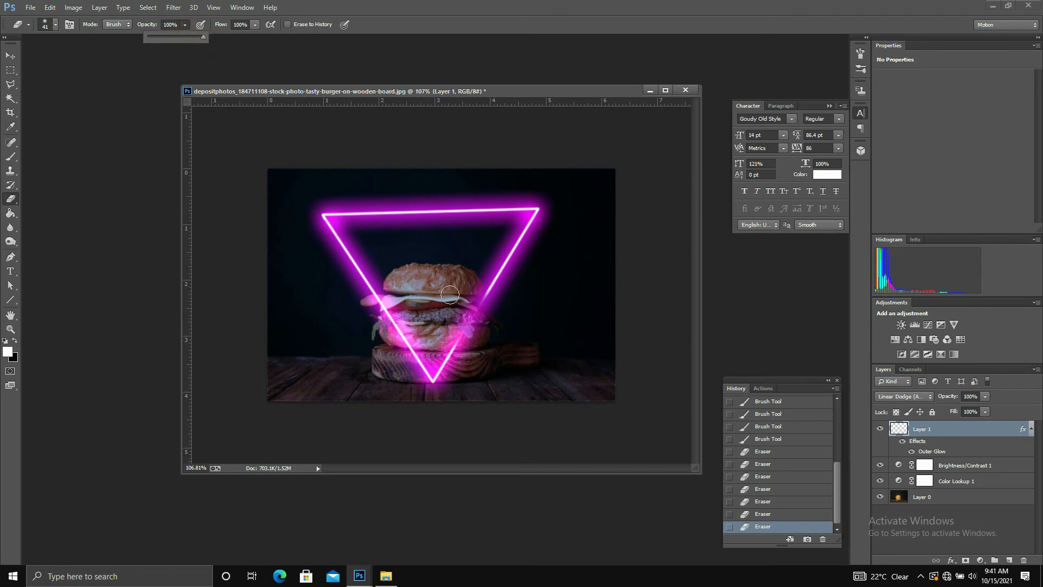
With the eraser at 100% opacity, remove the rest of the triangle's right side over the lower bun and wooden board.
left_click(433, 302)
left_click_drag(433, 302, 478, 373)
mouse_move(455, 322)
left_mouse_down()
mouse_move(475, 368)
mouse_move(451, 324)
mouse_move(467, 369)
mouse_move(447, 337)
mouse_move(462, 368)
mouse_move(445, 338)
mouse_move(462, 378)
left_mouse_up()
left_click_drag(448, 350, 459, 363)
mouse_move(443, 359)
left_mouse_down()
mouse_move(458, 394)
mouse_move(453, 372)
left_mouse_up()
Reduce the eraser to 20 px and clear the leftover right-side stub at the triangle's lower corner on the wooden board.
scroll(436, 383, "up", 5)
right_click(467, 308)
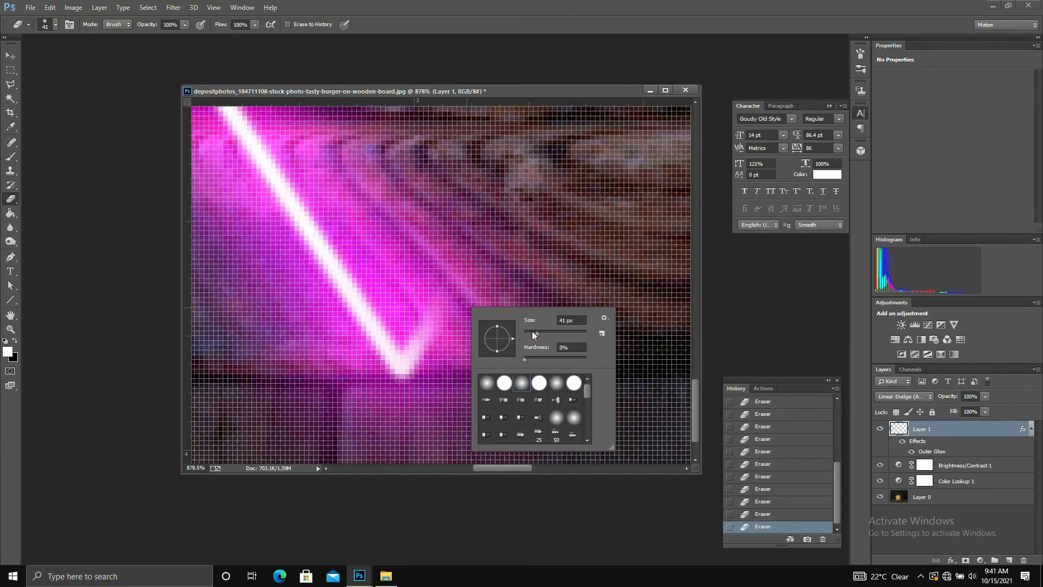
left_click_drag(529, 334, 532, 333)
left_click(426, 316)
left_click(442, 342)
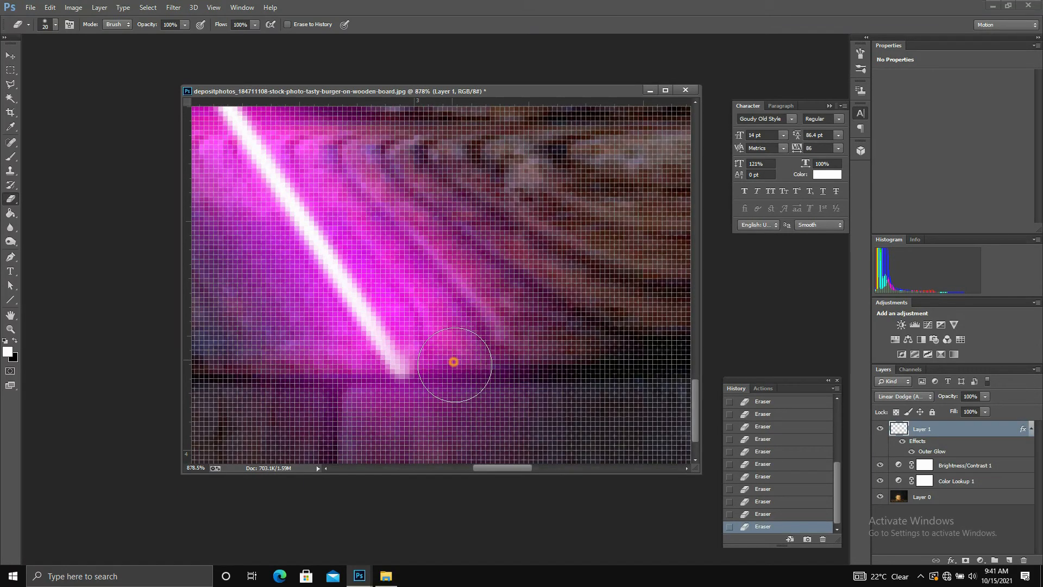
scroll(522, 313, "down", 3)
left_click(522, 316)
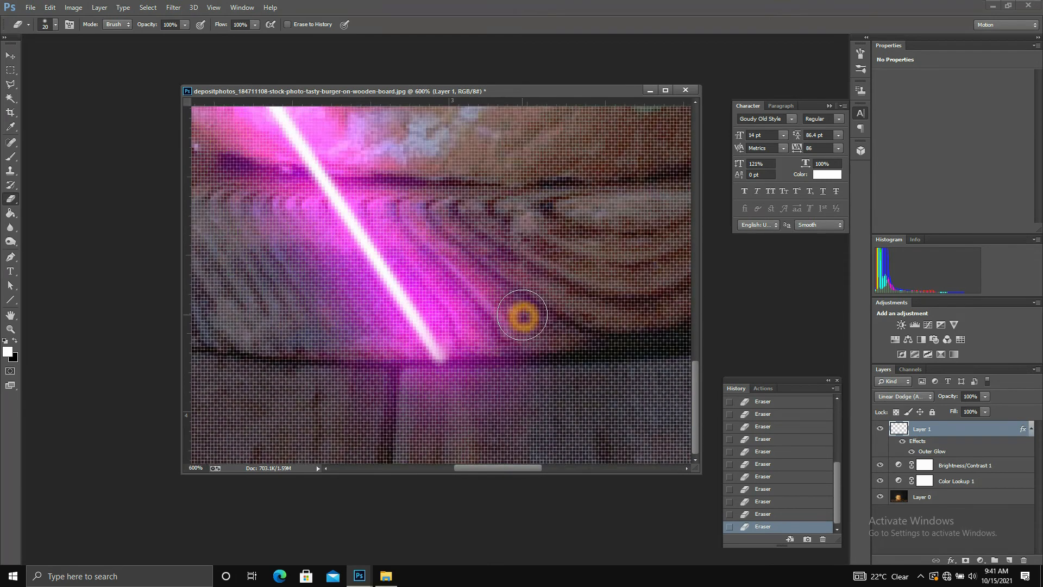
scroll(534, 304, "right", 3)
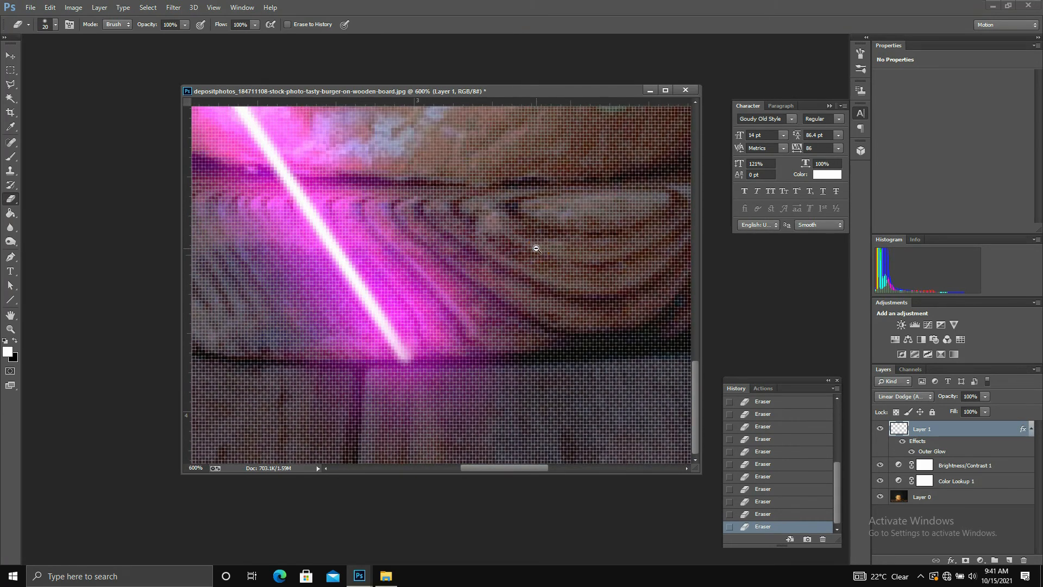
Erase the remaining neon traces at the burger's right edge so the triangle's right side ends behind the burger.
scroll(537, 249, "down", 2)
left_click_drag(594, 201, 370, 437)
left_click_drag(490, 311, 559, 244)
left_click_drag(406, 296, 426, 321)
left_click(434, 296)
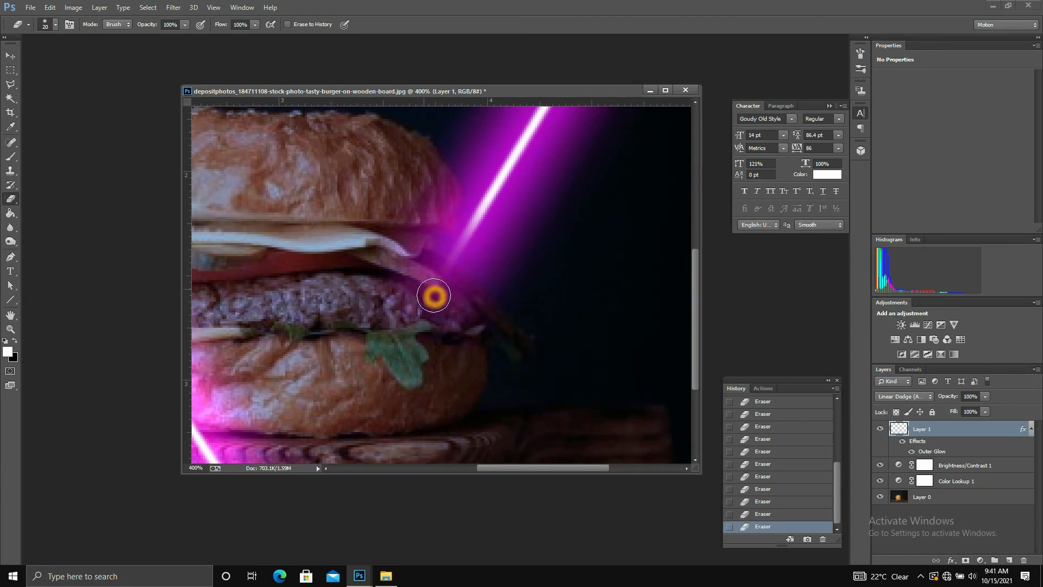
left_click(440, 286)
left_click(434, 275)
left_click(418, 289)
left_click(406, 282)
left_click(422, 296)
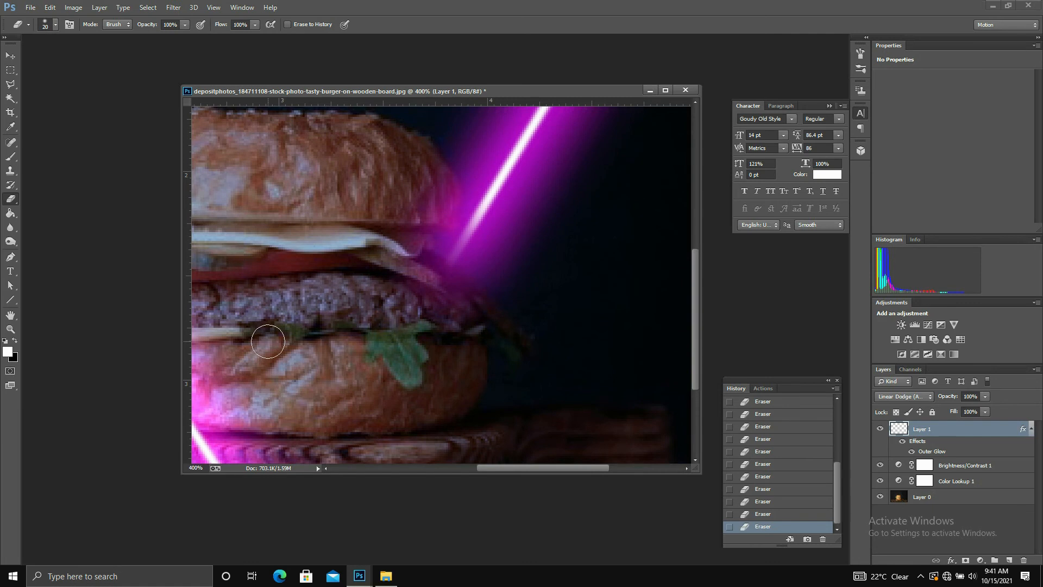
Examine the whole composition to check how the partly erased triangle wraps around the burger.
left_click(354, 301, "alt")
left_click(354, 301, "alt")
left_click(354, 300, "alt")
left_click(354, 300, "alt")
left_click(411, 274, "ctrl")
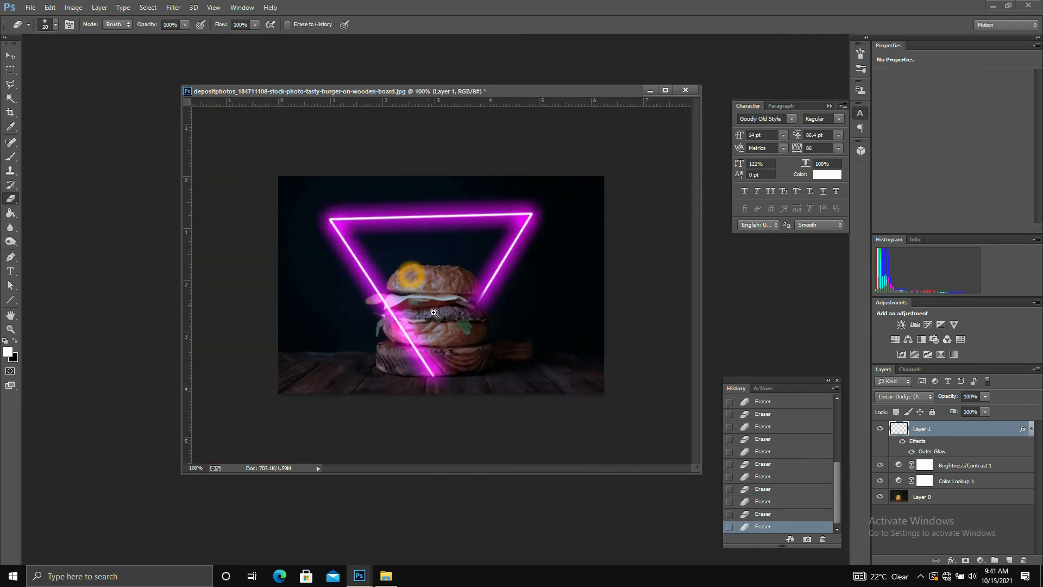
left_click(432, 312, "ctrl")
left_click(435, 250, "alt")
left_click(428, 250, "ctrl")
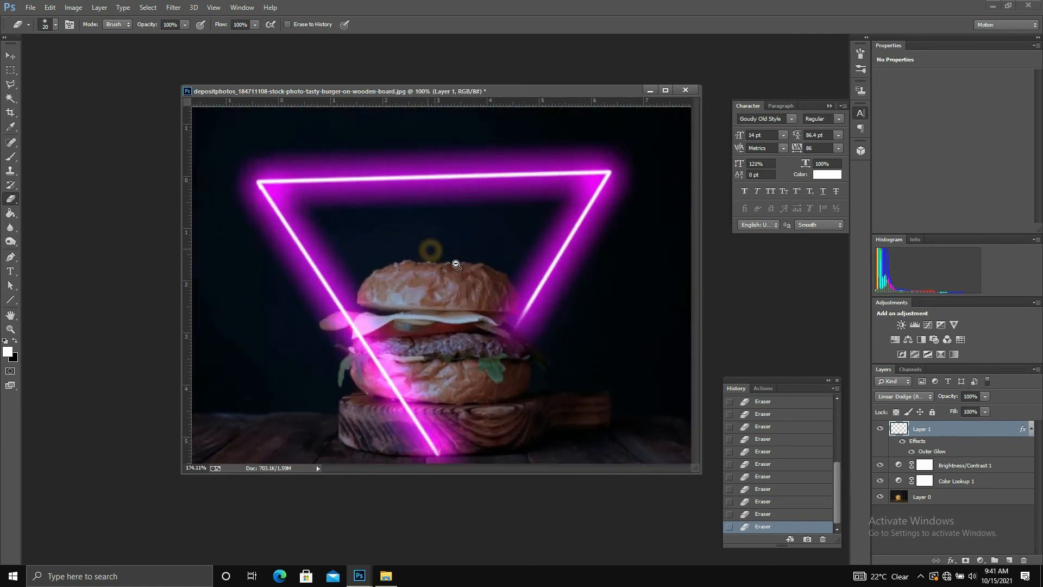
left_click(451, 263, "alt")
left_click(622, 305)
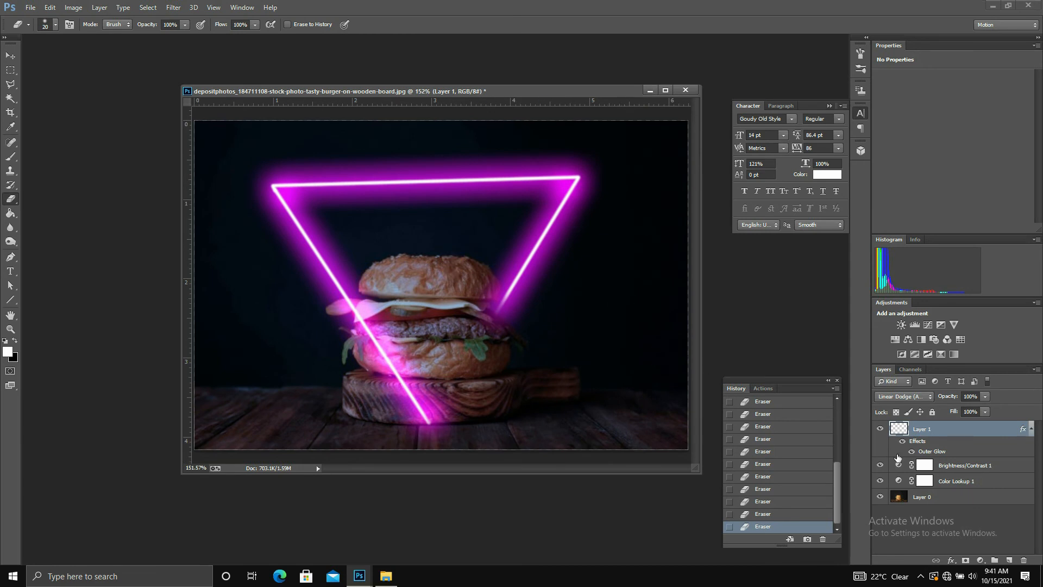
Paint black on the Color Lookup adjustment's mask over the burger's top bun with a soft 73 px brush.
left_click(950, 501)
left_click(965, 480)
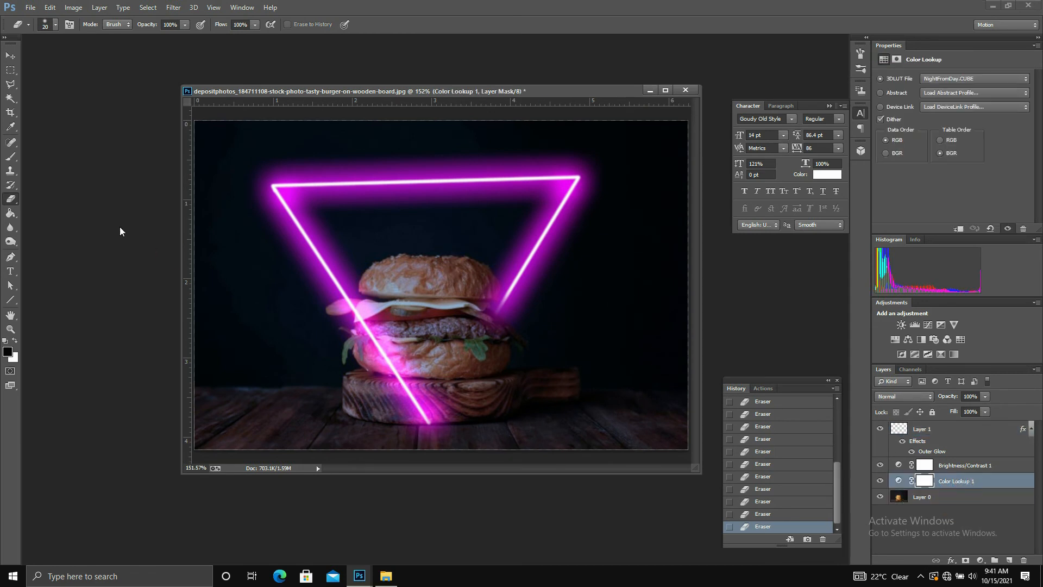
left_click(9, 159)
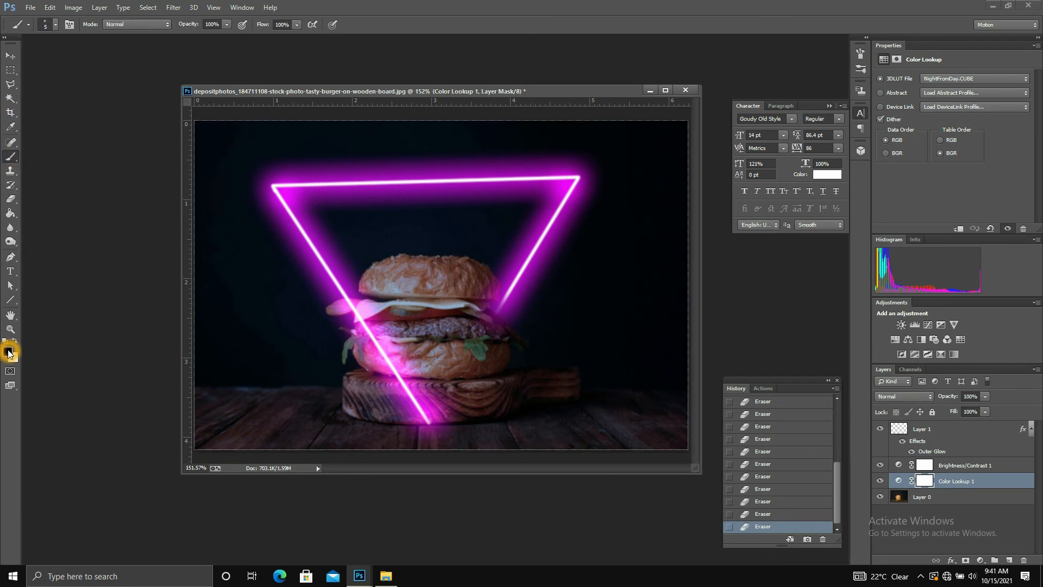
right_click(473, 304)
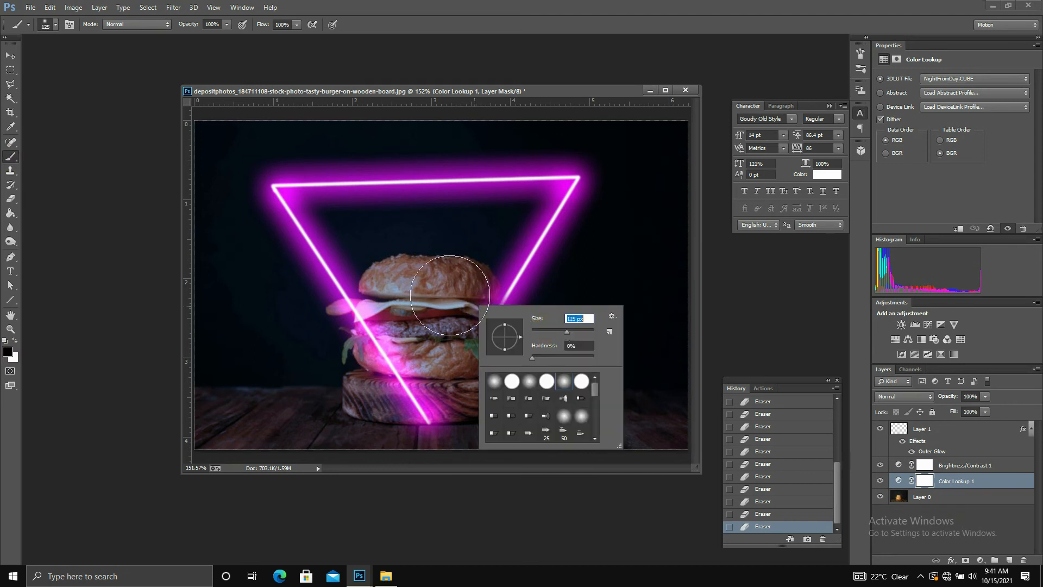
left_click(428, 296)
left_click(528, 334)
left_click(554, 331)
left_click(426, 286)
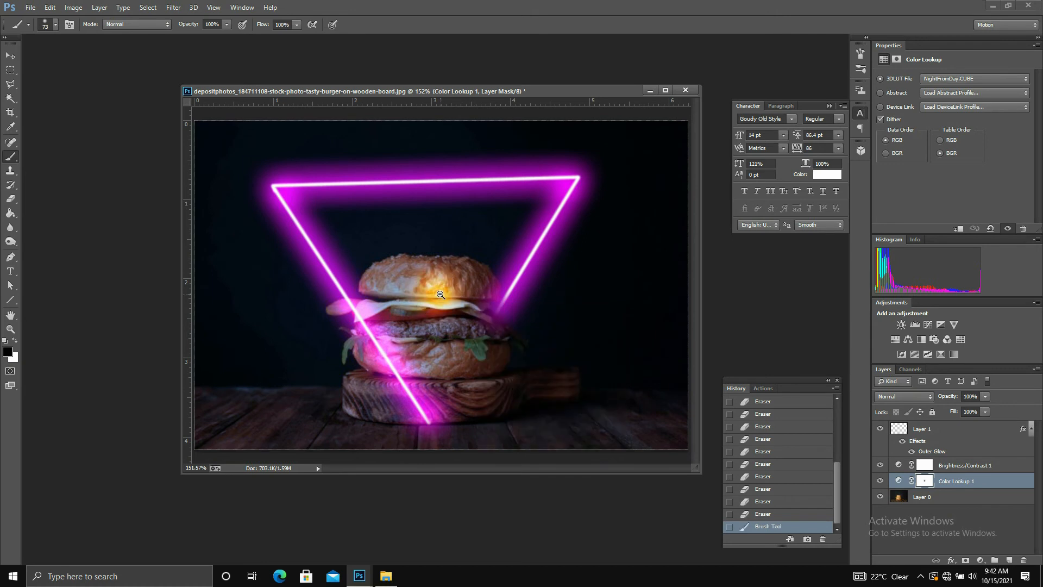
Paint the rest of the burger and the wooden board black on the Color Lookup mask to restore their original colours.
key("ctrl+1")
mouse_move(421, 285)
left_mouse_down()
mouse_move(454, 284)
mouse_move(460, 321)
mouse_move(412, 303)
mouse_move(391, 362)
mouse_move(463, 358)
mouse_move(467, 345)
mouse_move(500, 355)
mouse_move(468, 355)
left_mouse_up()
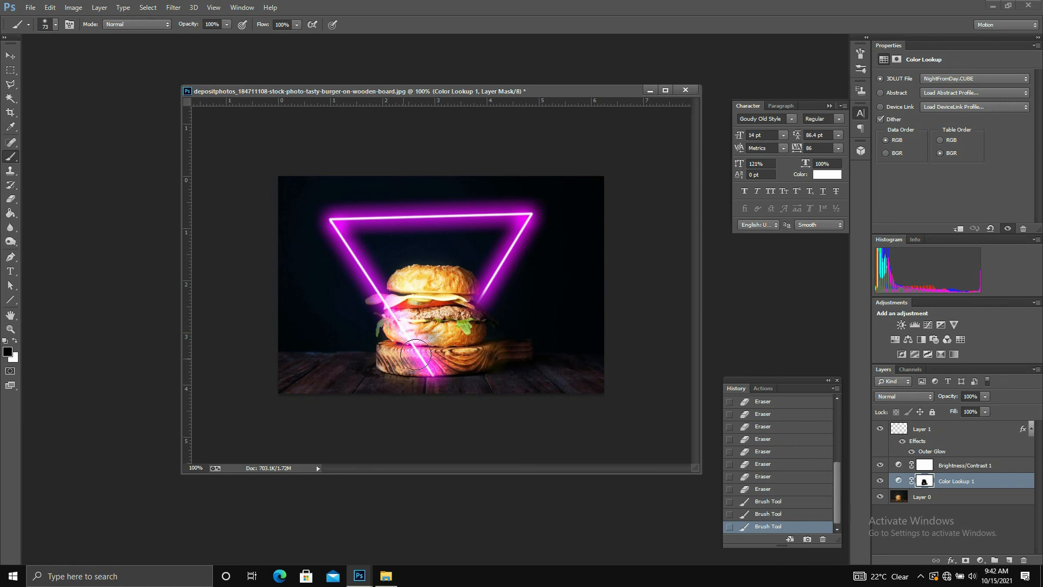
left_click(519, 347)
left_click(416, 322)
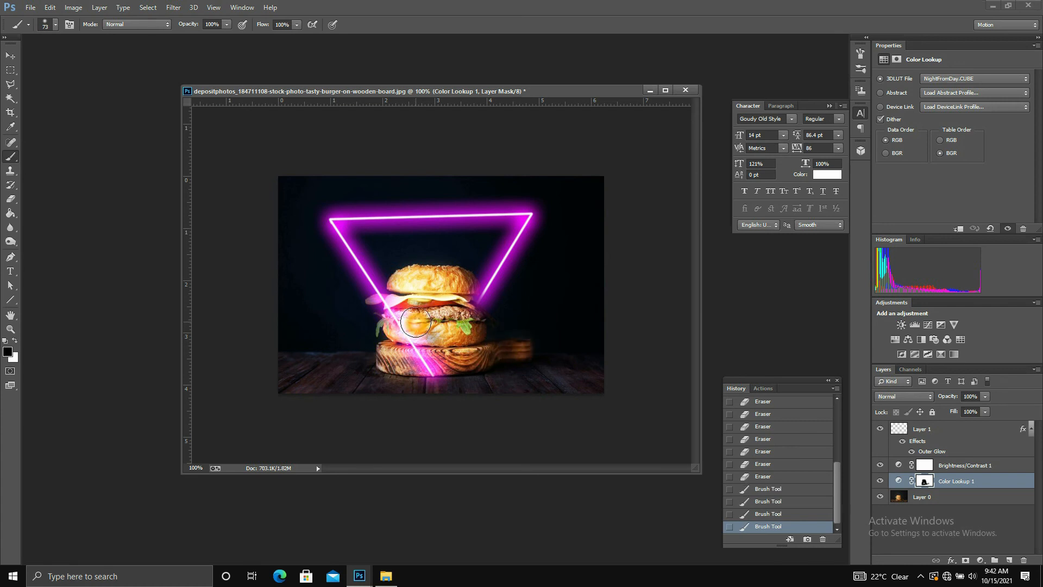
mouse_move(427, 322)
left_mouse_down()
mouse_move(470, 330)
mouse_move(449, 332)
mouse_move(469, 330)
mouse_move(466, 315)
mouse_move(474, 319)
mouse_move(460, 328)
mouse_move(479, 322)
mouse_move(452, 327)
mouse_move(453, 285)
mouse_move(464, 284)
mouse_move(396, 281)
mouse_move(405, 292)
mouse_move(395, 357)
mouse_move(434, 342)
left_mouse_up()
left_click(432, 253)
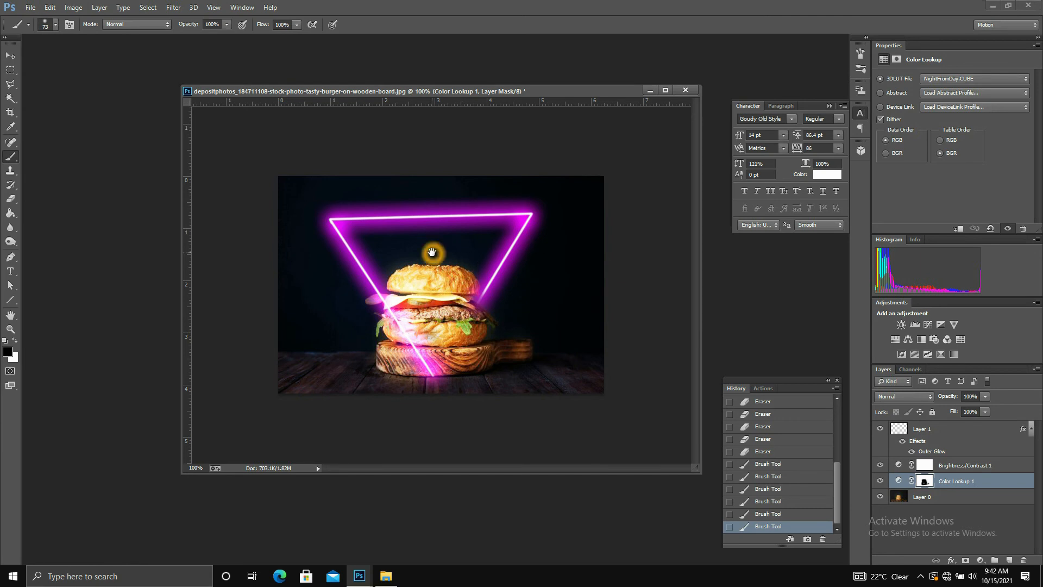
left_click(433, 252, "alt")
Compare the image with and without the neon layer, and try lowering its opacity to 77% before restoring 100%.
left_click(880, 429)
left_click(880, 428)
left_click(953, 429)
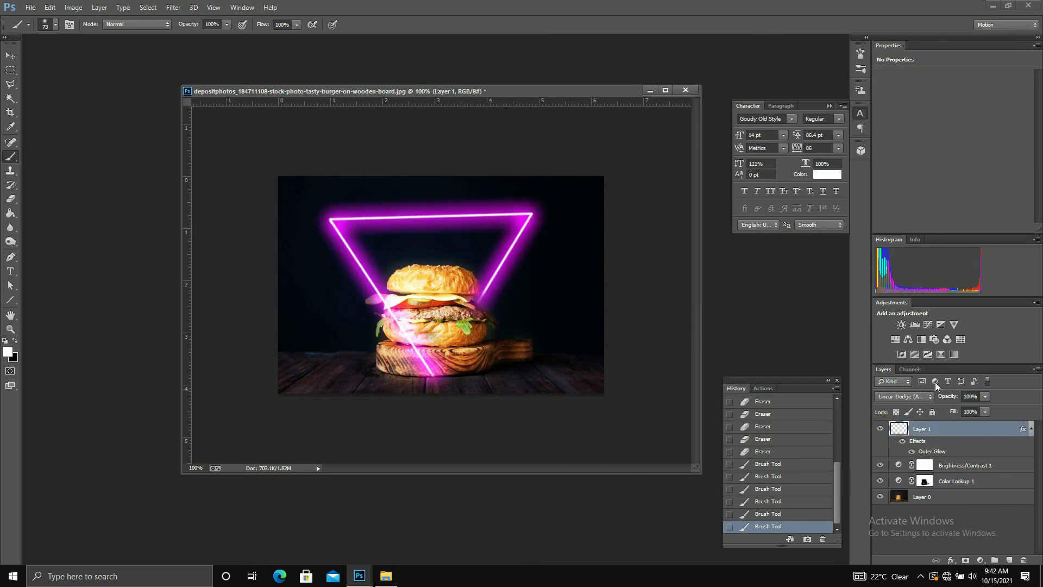
left_click(984, 396)
left_click(966, 407)
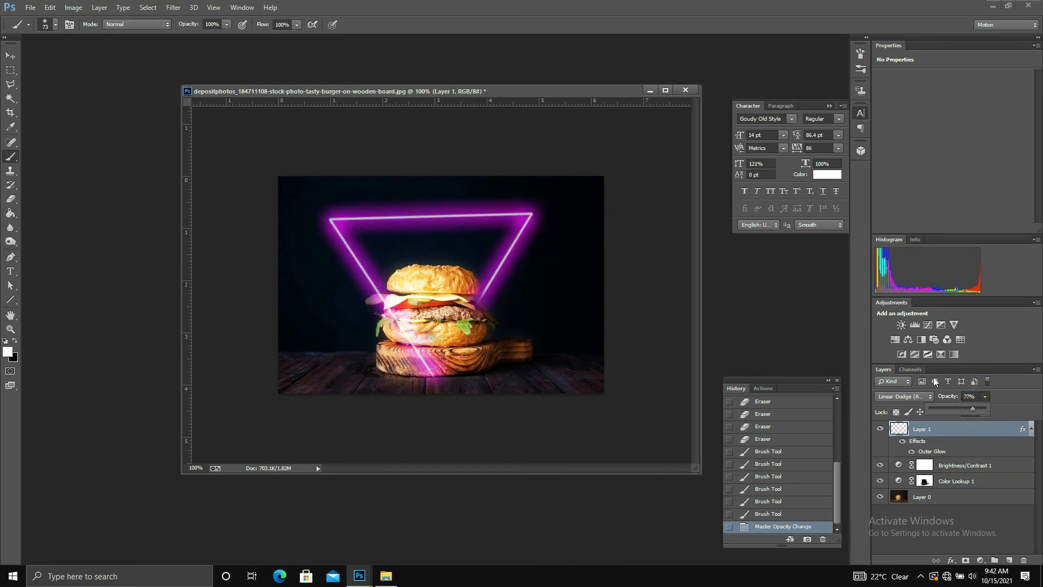
left_click_drag(974, 408, 990, 406)
left_click(94, 137)
Add the white 14 pt text "50 % off" in Goudy Old Style near the photo's lower-left corner.
left_click(11, 55)
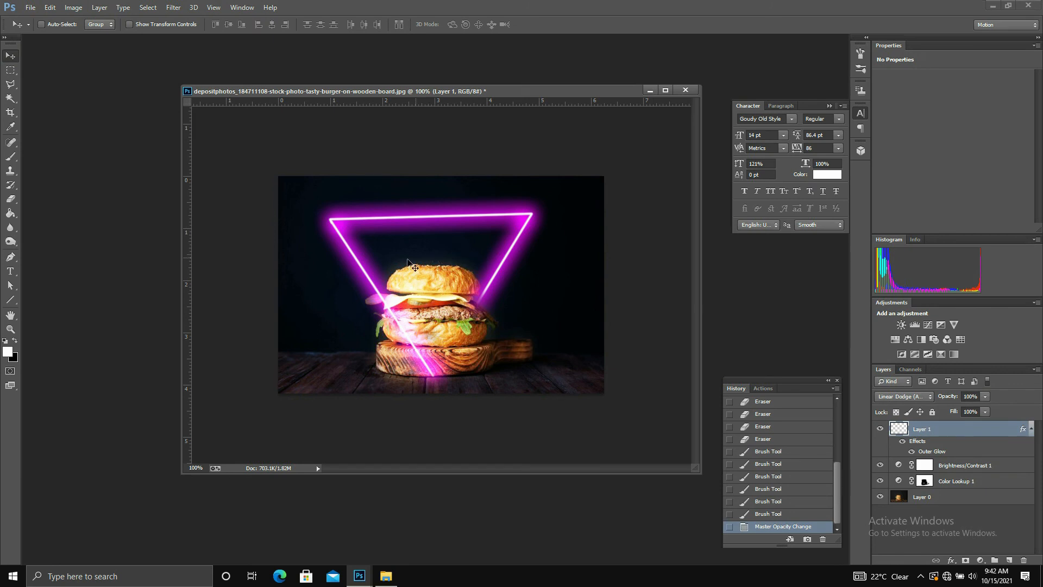
left_click_drag(339, 251, 347, 260)
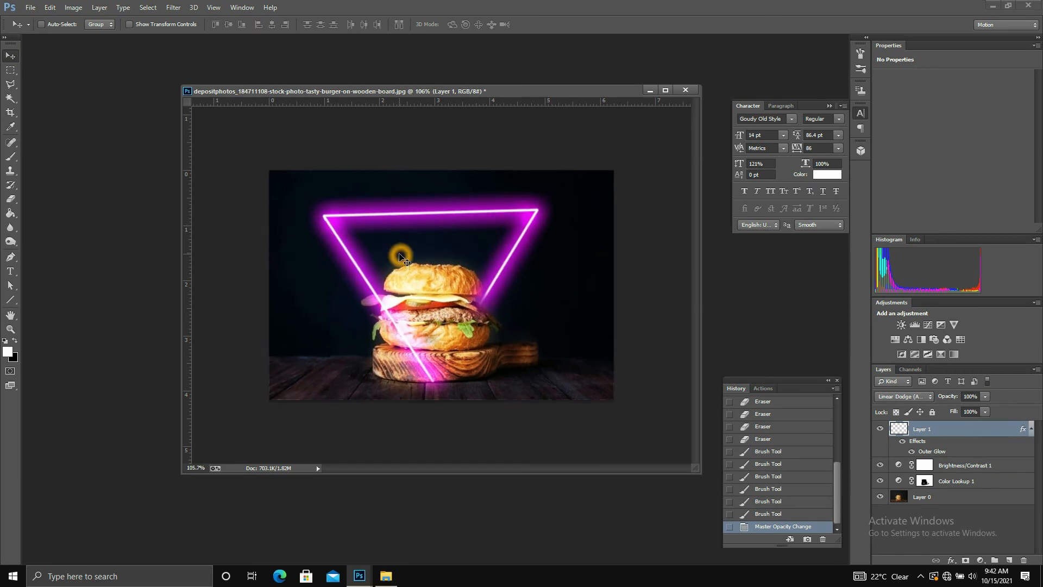
left_click_drag(344, 307, 353, 307)
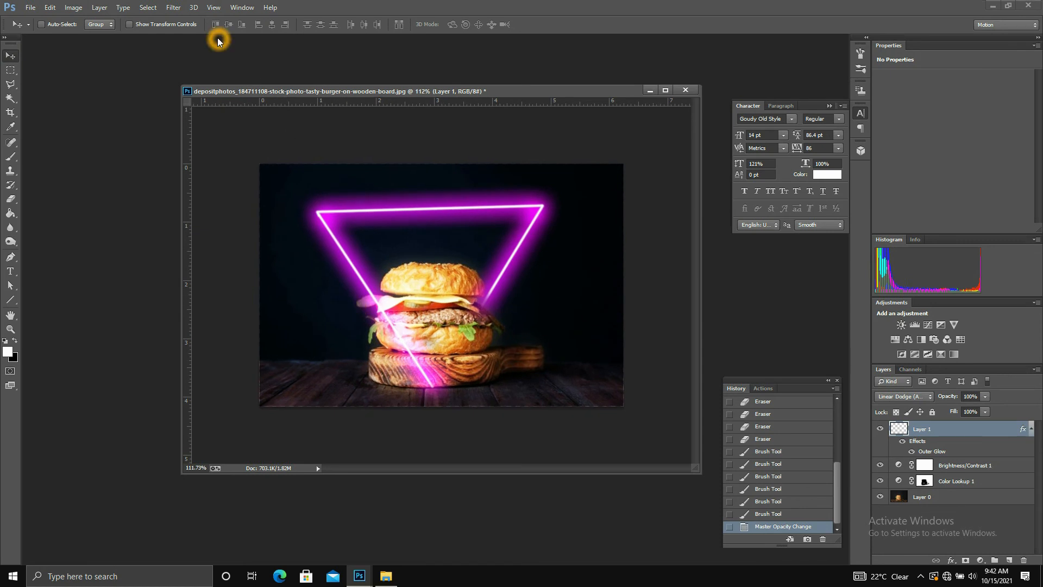
key("t")
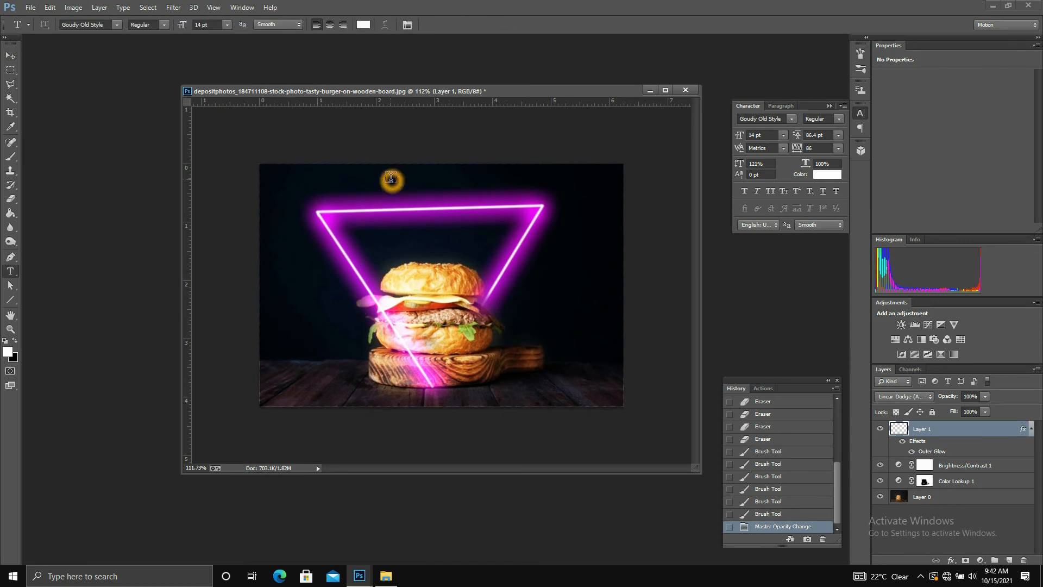
left_click(285, 381)
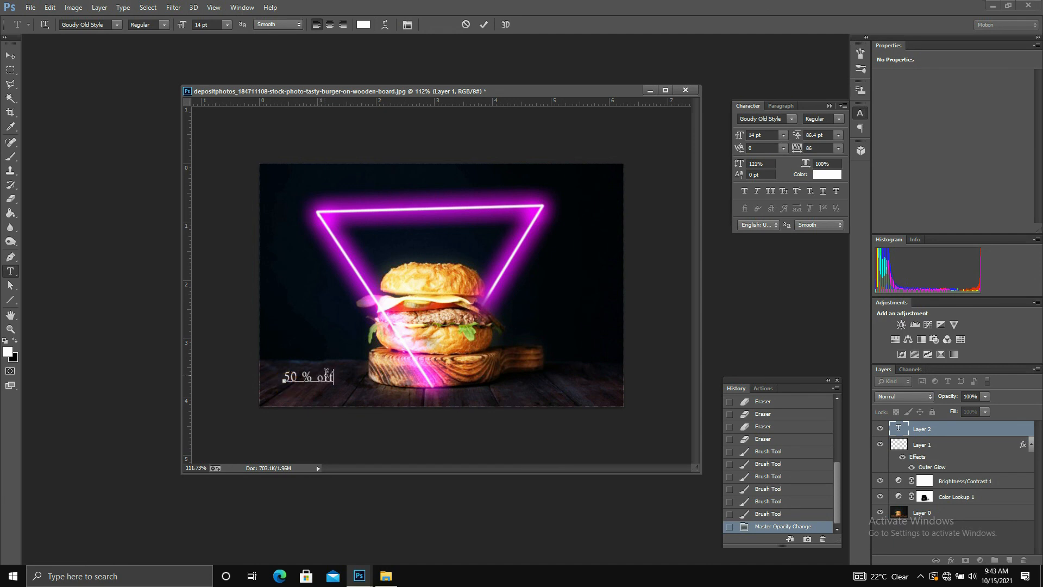
Try several fonts on the whole "50 % off" text and set it to 28 Days Later.
left_click_drag(334, 377, 233, 362)
left_click(71, 25)
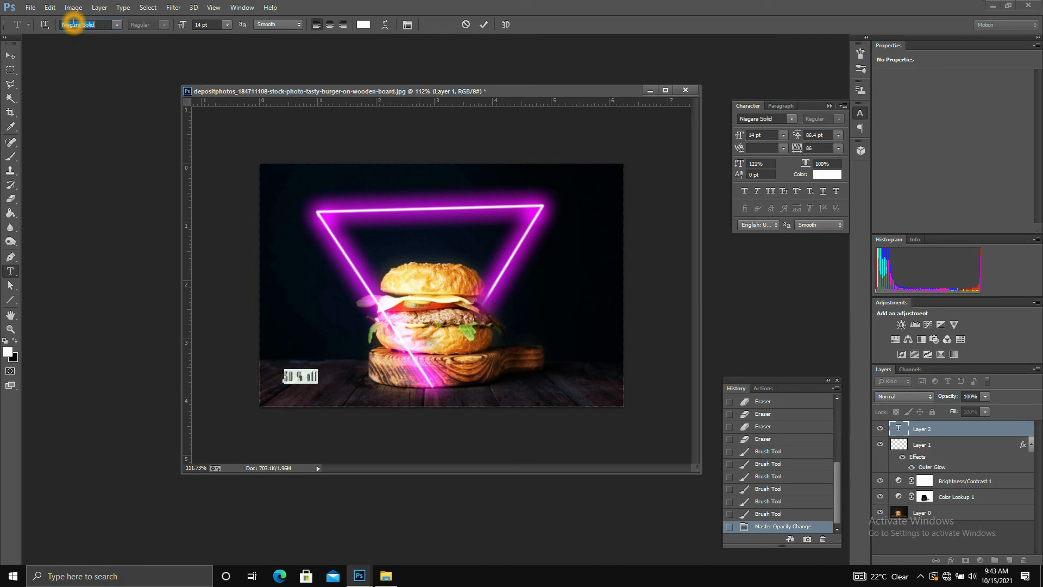
key("Up")
key("Up")
key("Up")
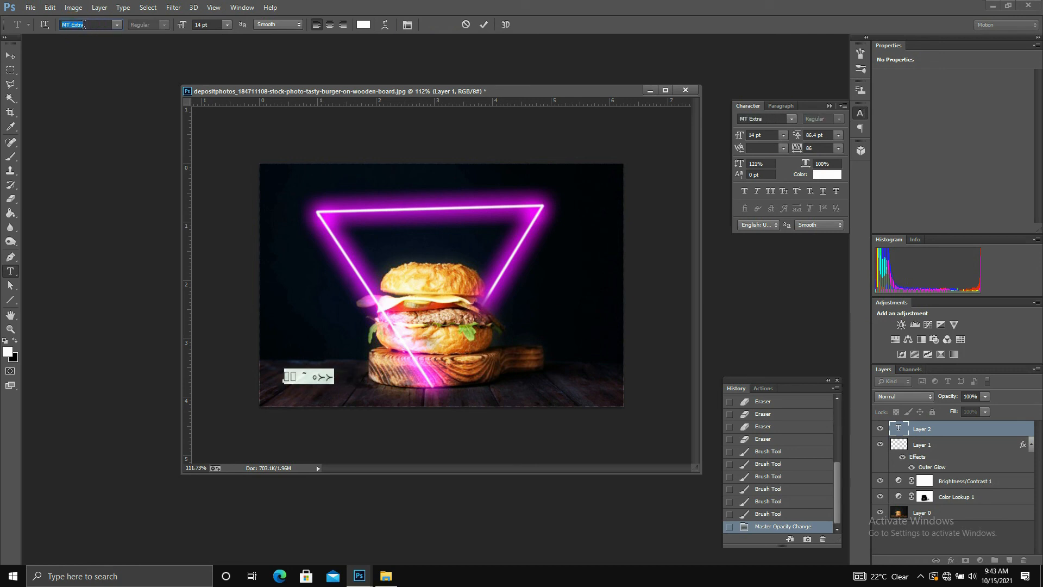
left_click(116, 24)
left_click(205, 66)
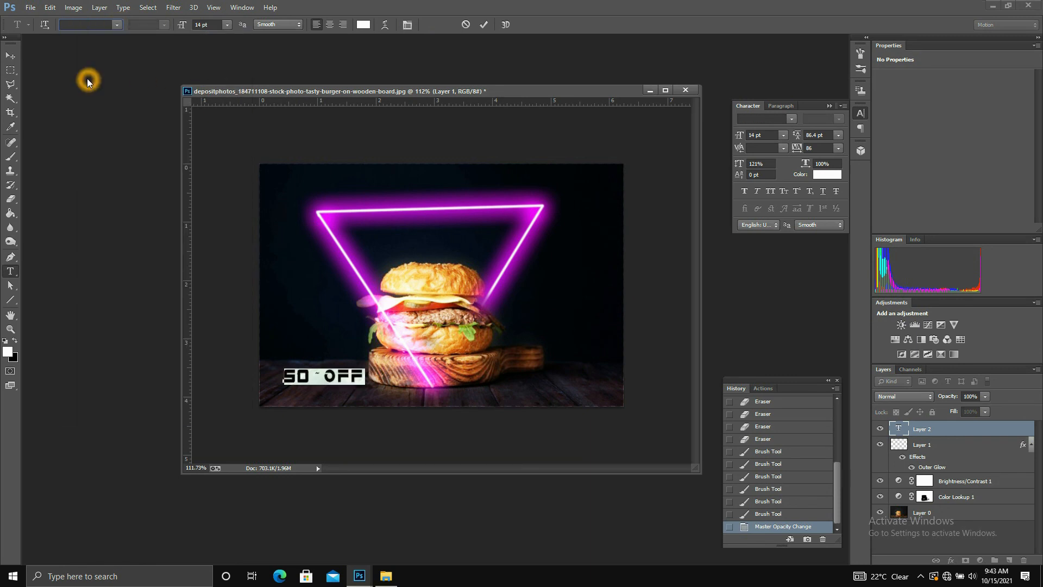
left_click(116, 24)
left_click_drag(241, 240, 239, 38)
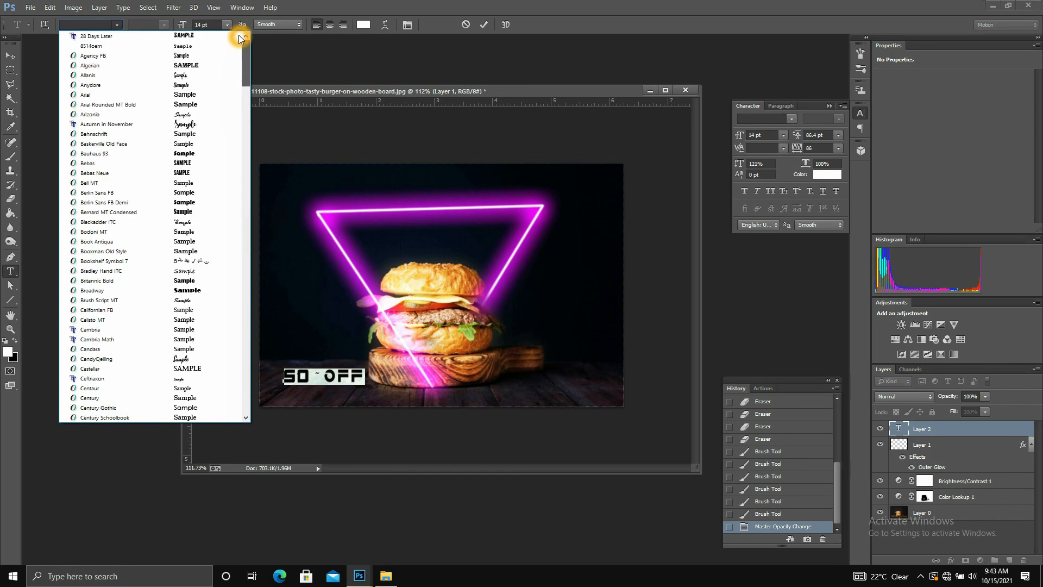
left_click(221, 37)
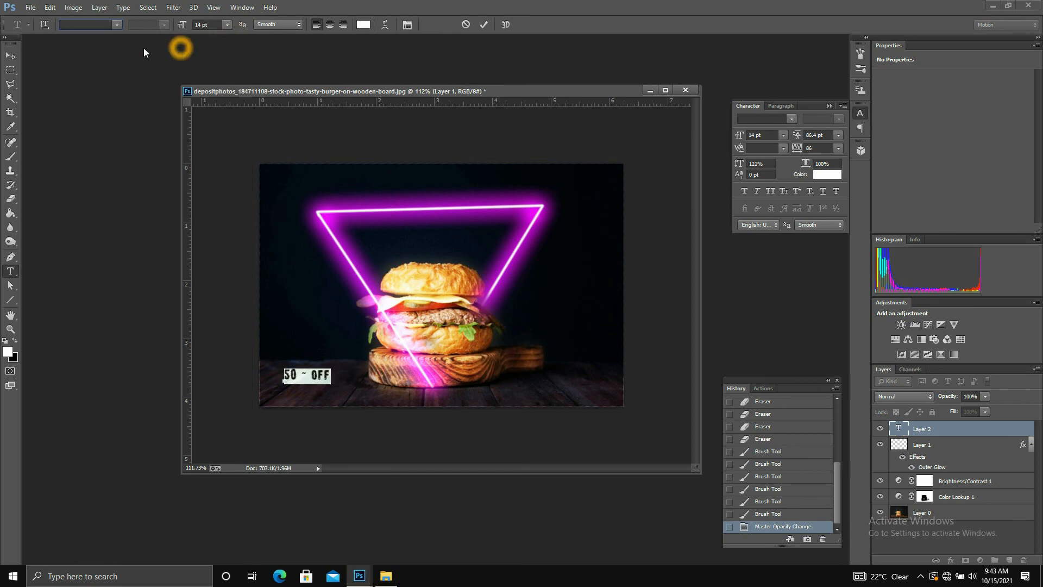
Enlarge the text to about 27.46 pt and position it inside the triangle above the burger.
left_click(11, 55)
left_click_drag(291, 233, 288, 246)
key("ctrl+t")
left_click_drag(334, 375, 445, 247)
key("Return")
Change the font of only the percent sign in the text to MV Boli.
key("t")
double_click(426, 235)
left_click(103, 25)
key("Down")
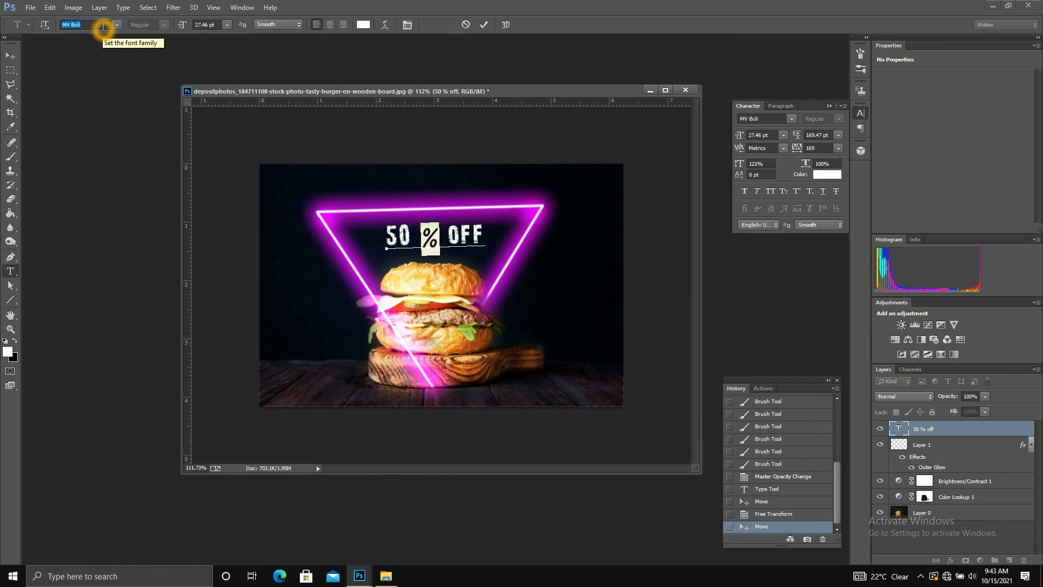
Reduce the percent sign's font size to 22.46 pt and commit the text edit.
left_click(200, 25)
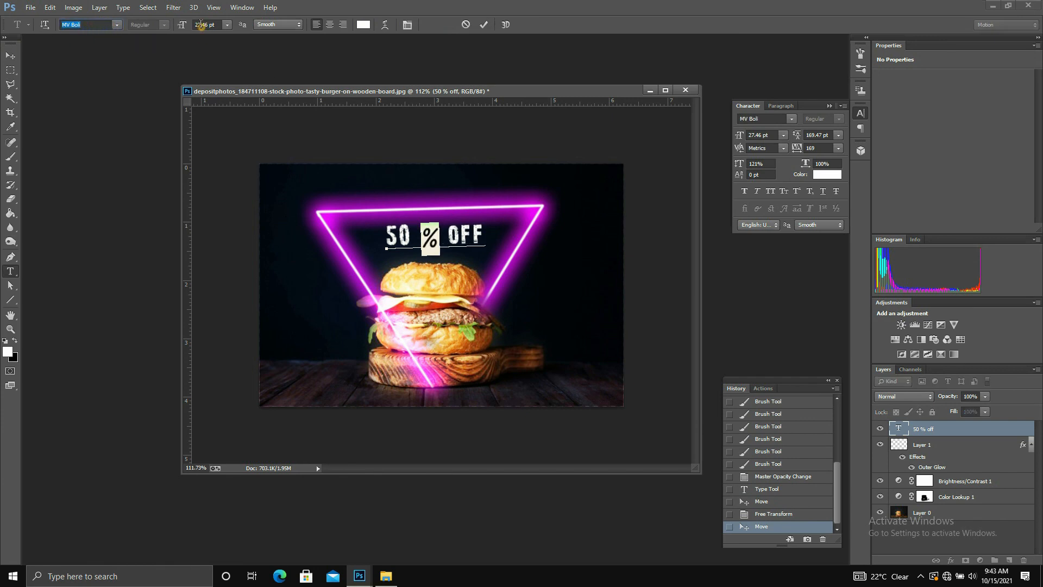
double_click(201, 25)
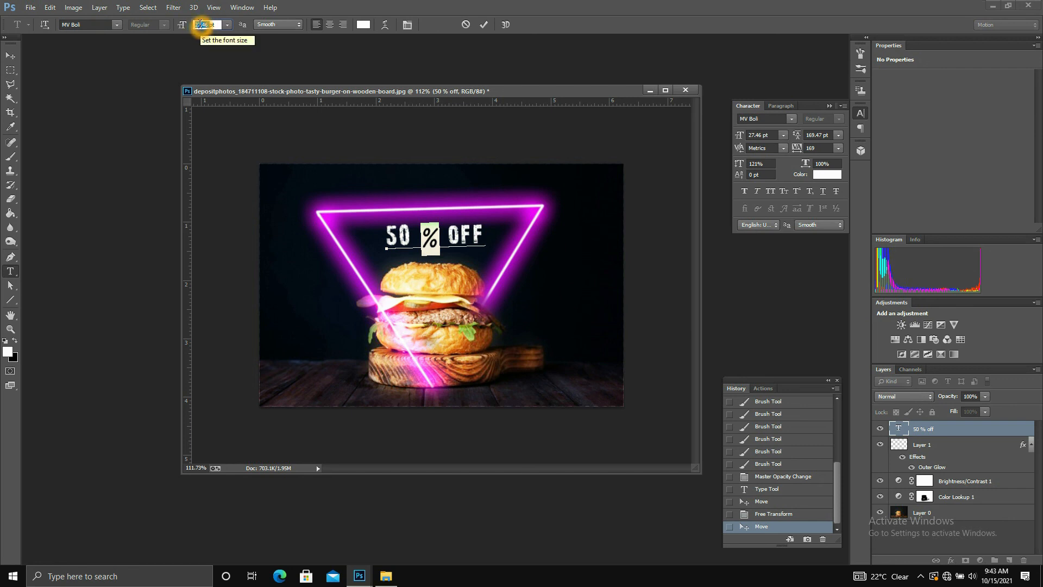
key("Down")
key("Down")
key("Down")
key("Down")
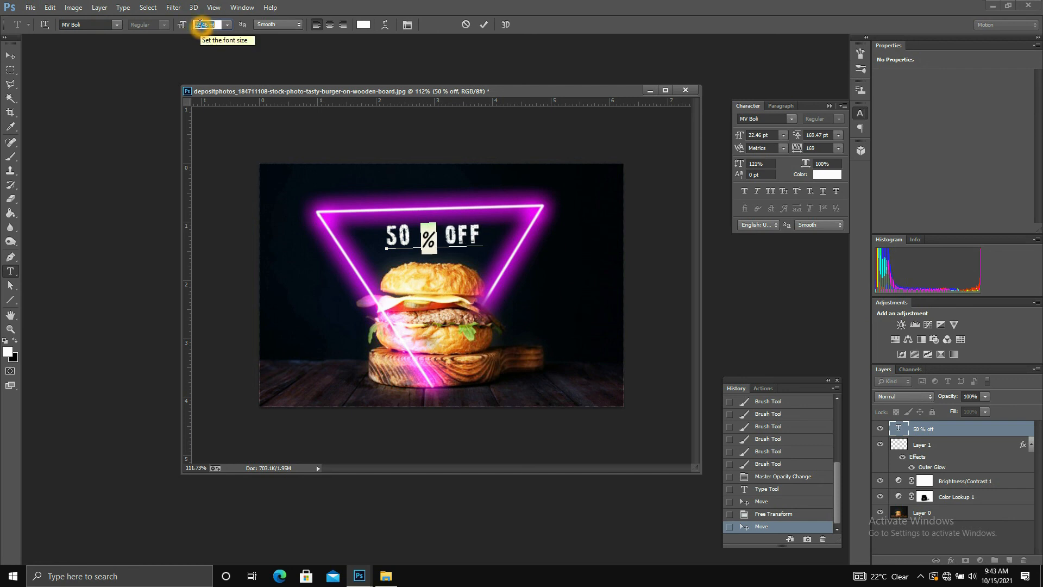
left_click(10, 55)
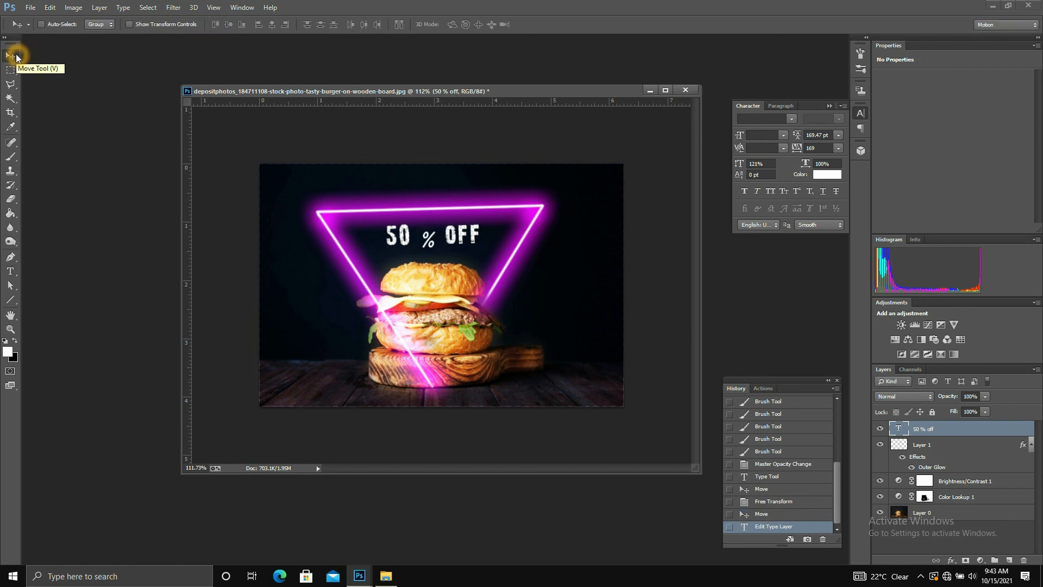
Add a separate "Best Offer" text in white MV Boli near the lower-left corner of the burger photo.
left_click(445, 196, "alt")
left_click(426, 202, "ctrl")
left_click(427, 203, "alt")
left_click(336, 292, "ctrl")
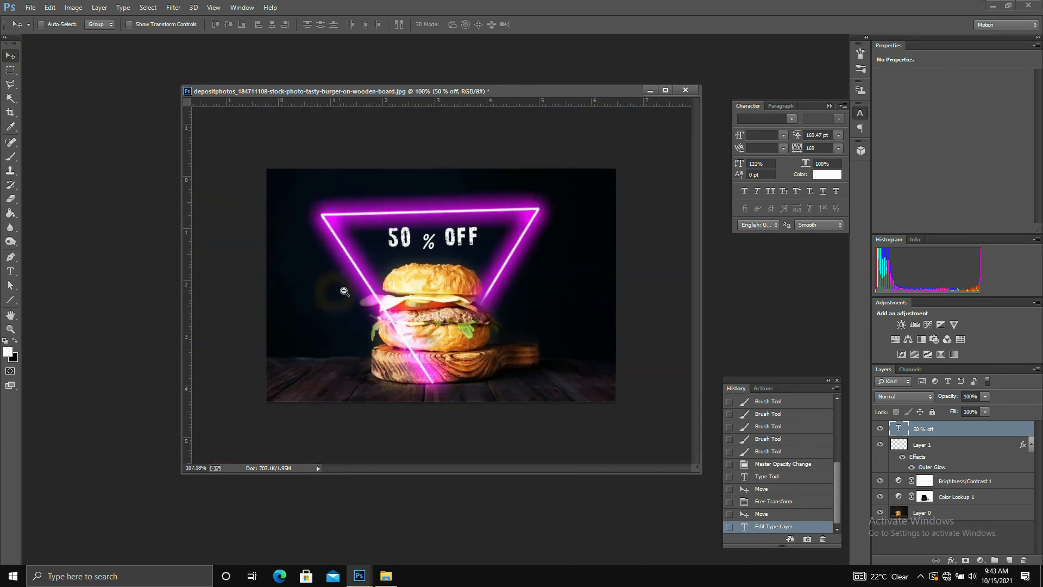
key("t")
left_click(291, 379)
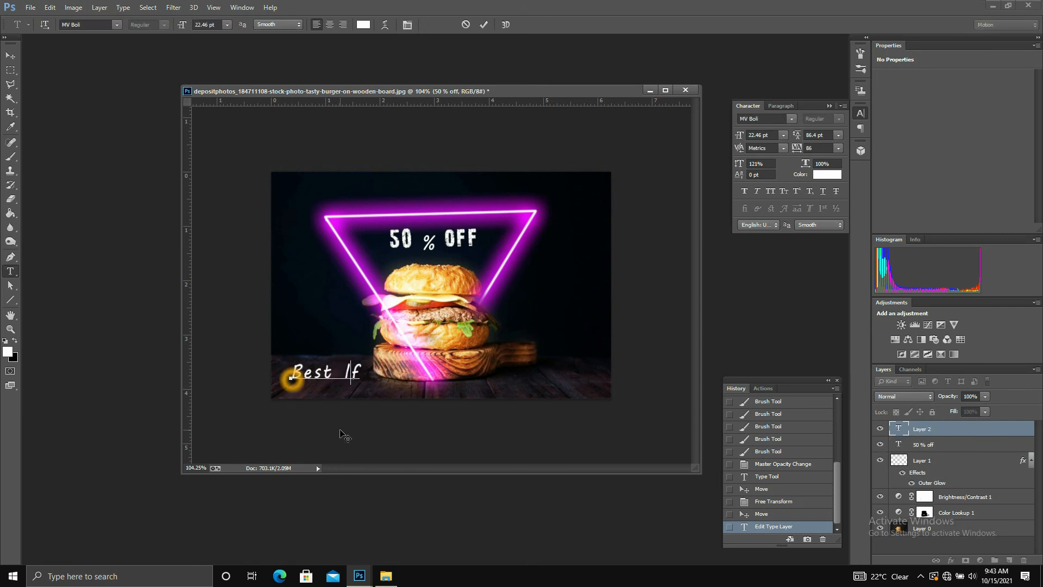
type("Best Offer")
left_click(10, 55)
Scale the "Best Offer" text down to about 13.95 pt and place it in the photo's lower-right corner.
key("ctrl+t")
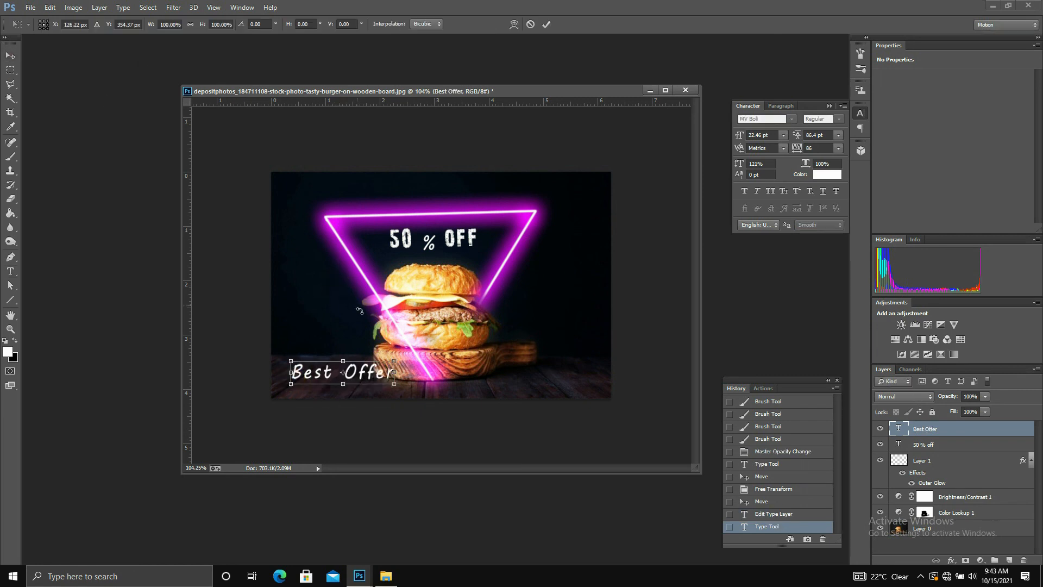
left_click_drag(395, 362, 563, 387)
key("Return")
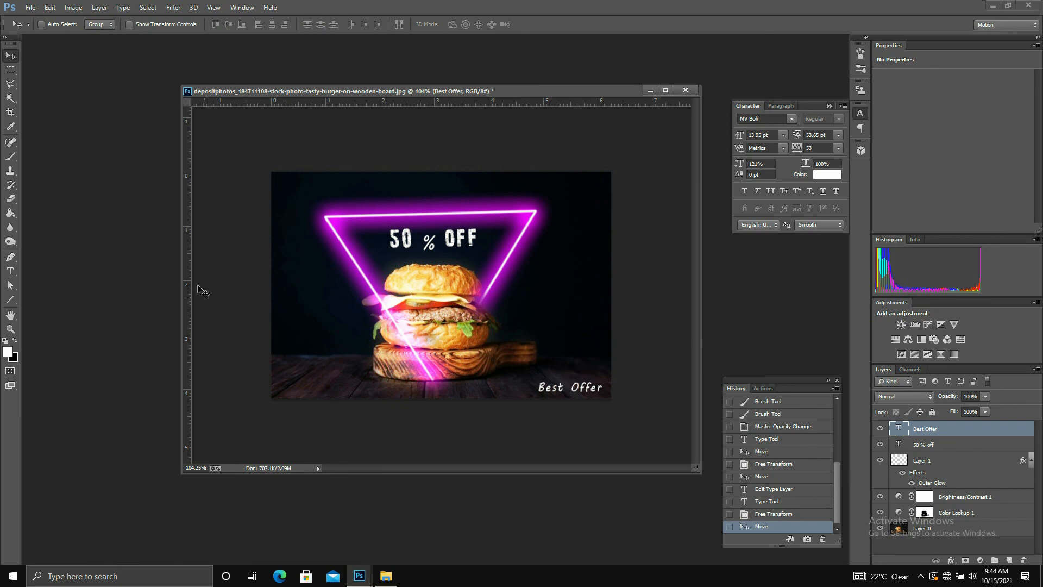
left_click_drag(604, 315, 580, 291)
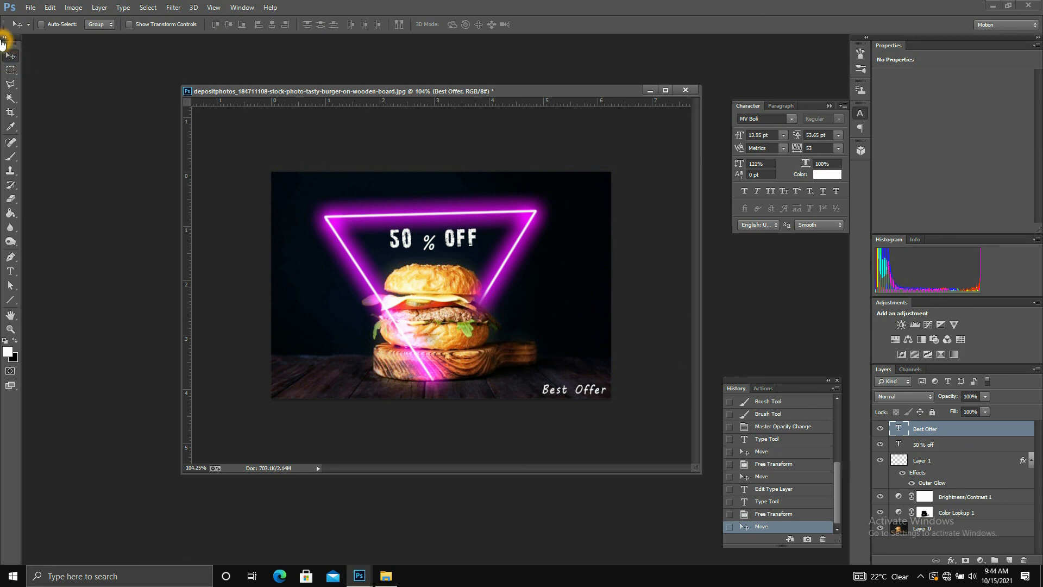
left_click(345, 147)
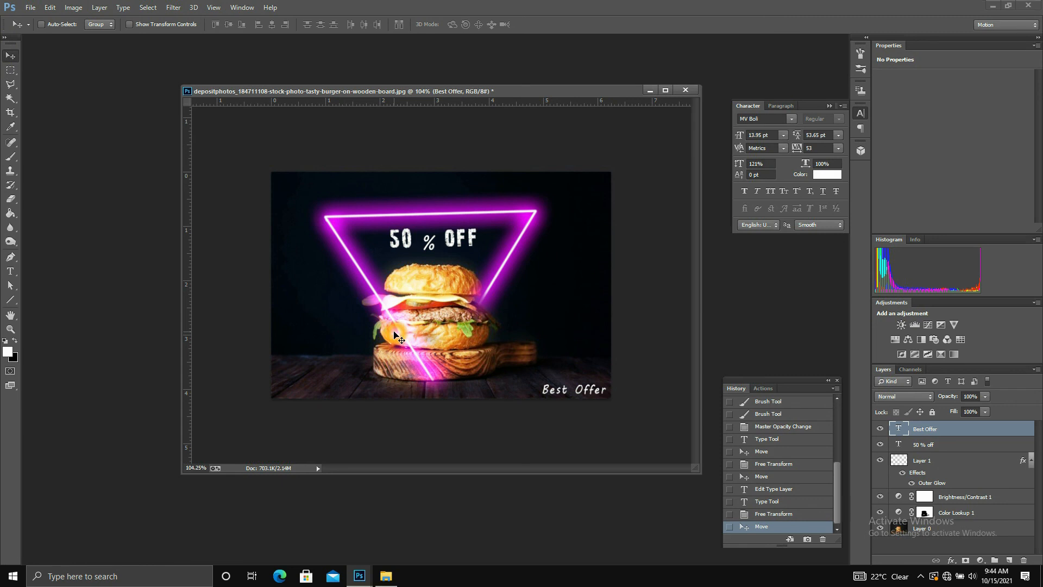
left_click_drag(545, 231, 569, 232)
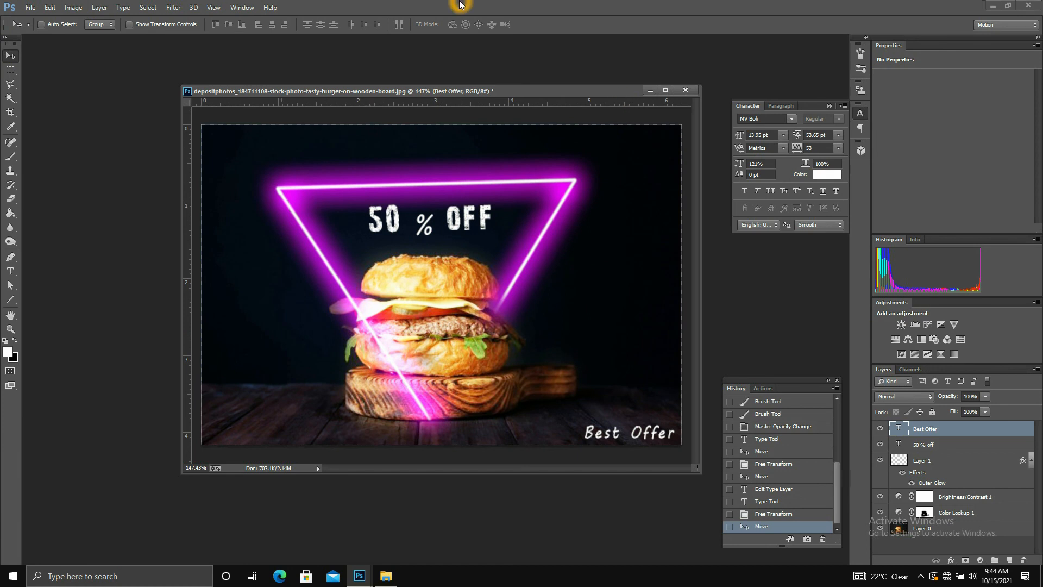
left_click(921, 577)
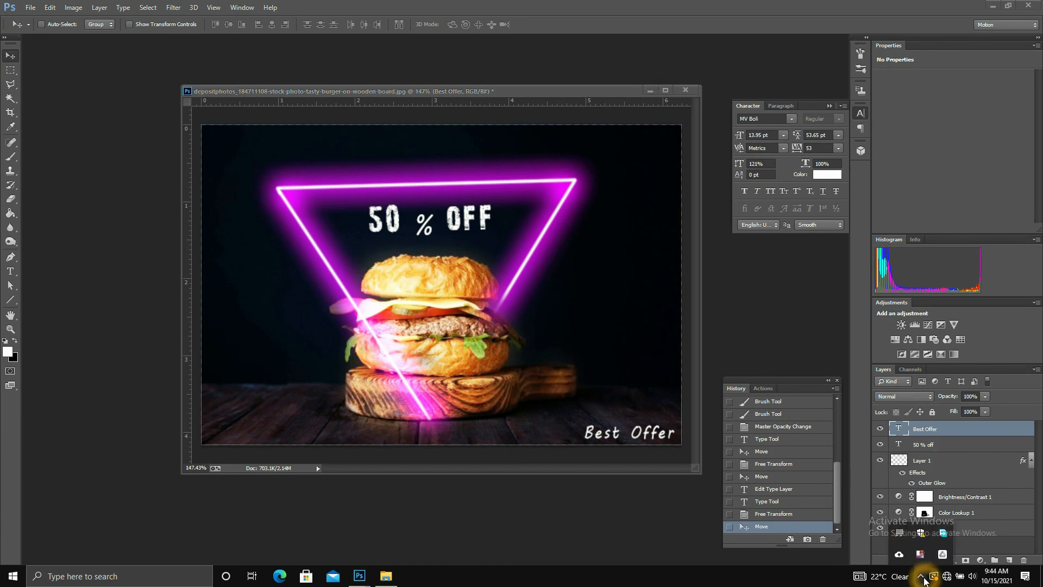
right_click(920, 554)
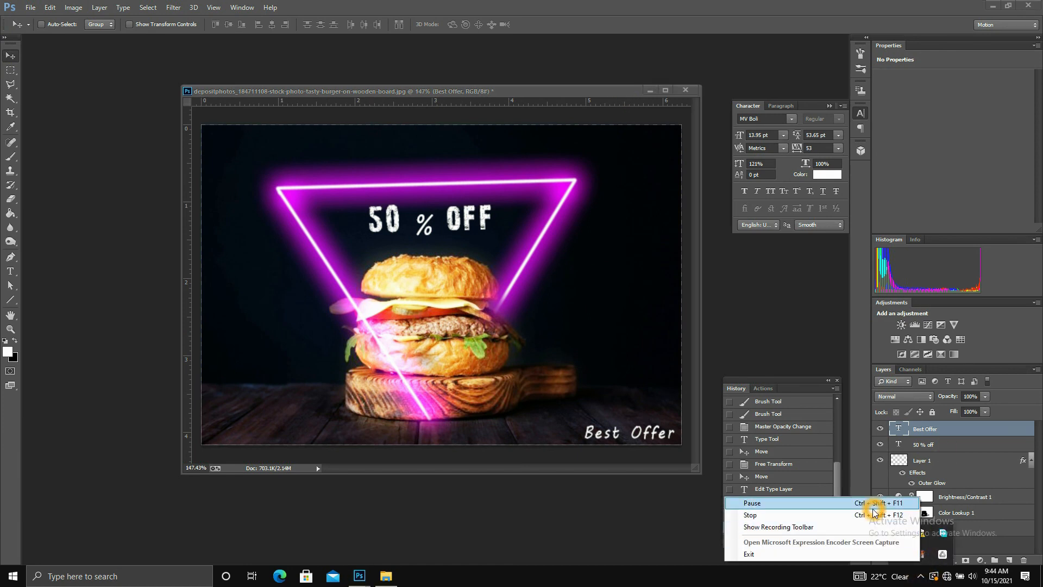